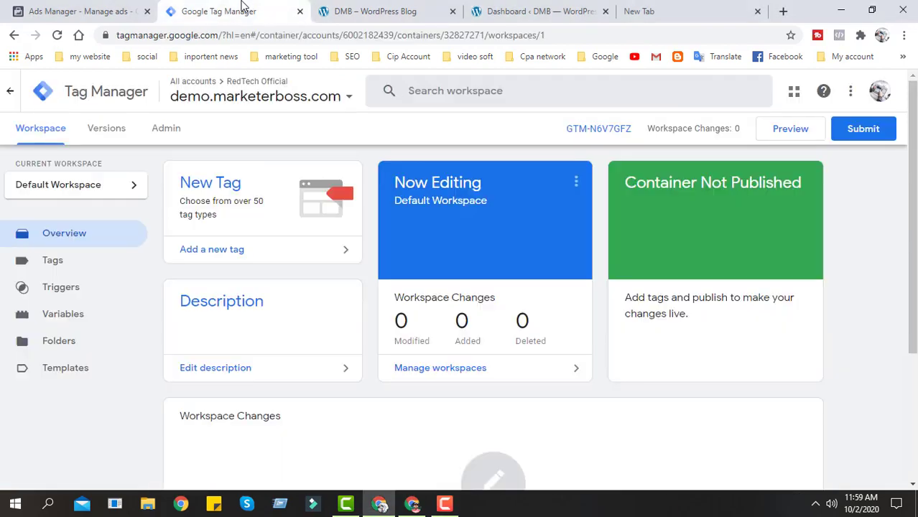
- Display the installation code snippets for the demo.marterboss.com container and check the website's front page
left_click(594, 129)
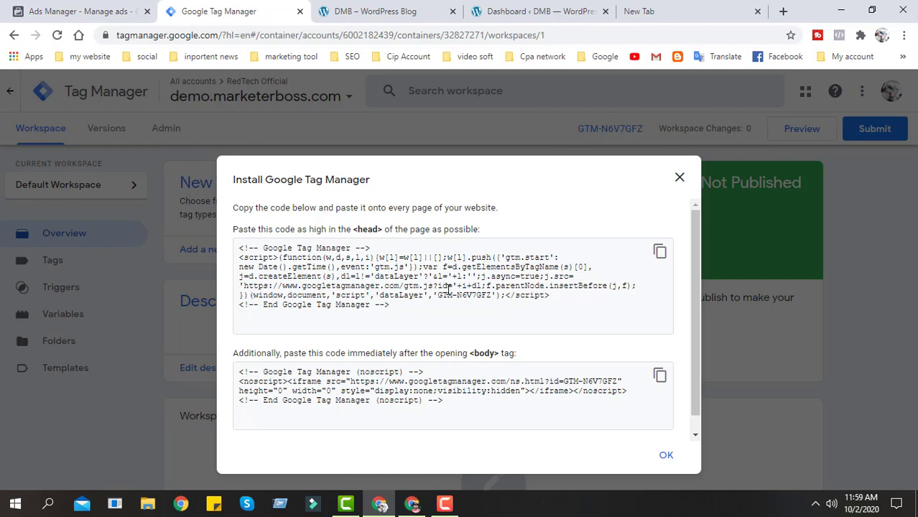
left_click(364, 10)
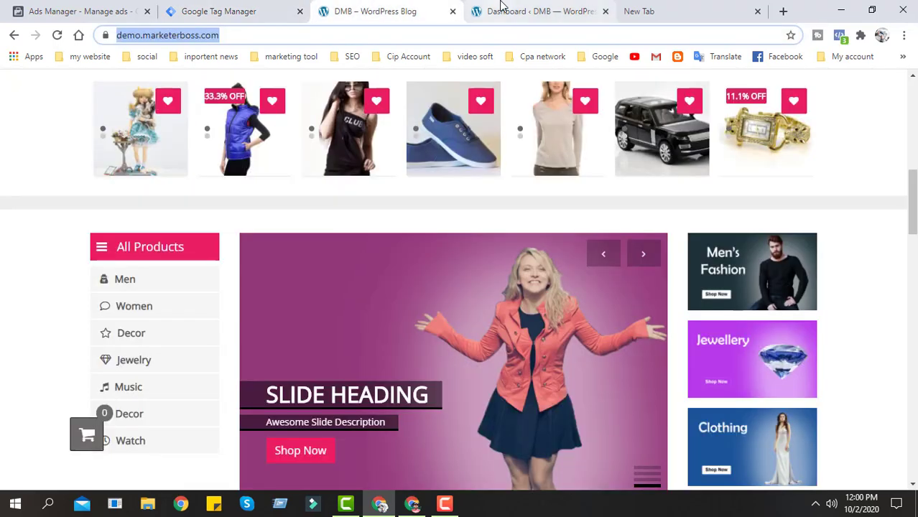
- Open the Theme Editor from the WordPress admin dashboard of the demo site
left_click(525, 7)
mouse_move(103, 334)
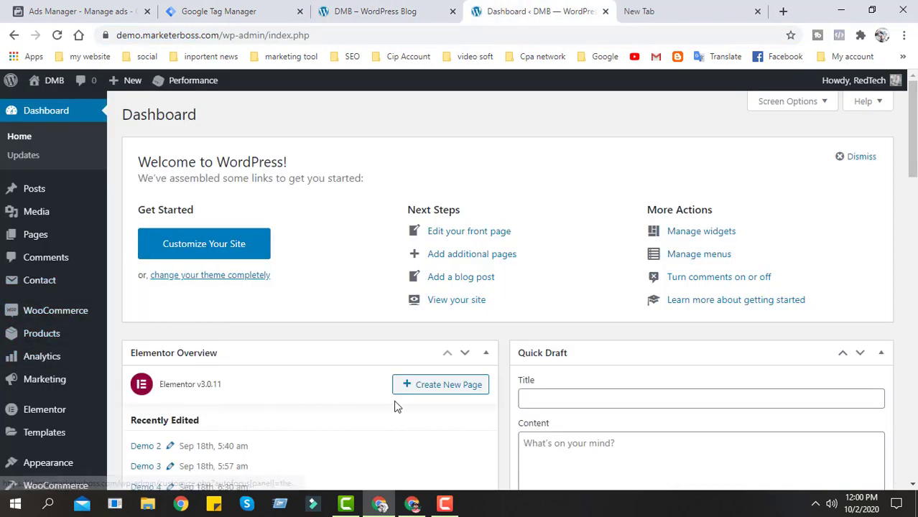
scroll(57, 327, "down", 2)
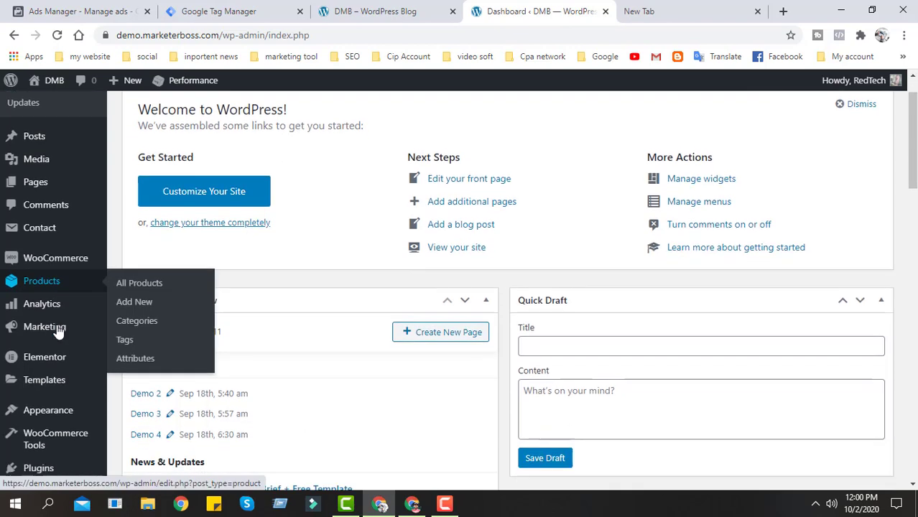
mouse_move(58, 395)
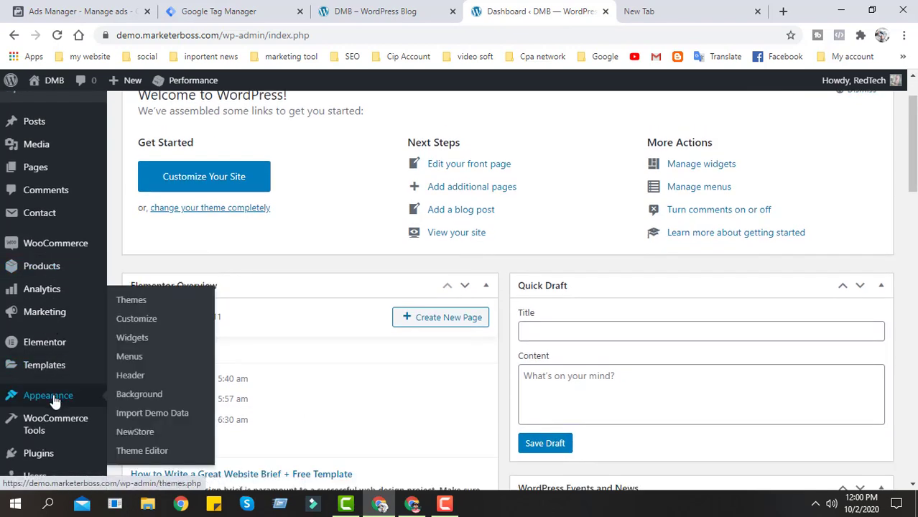
left_click(147, 450)
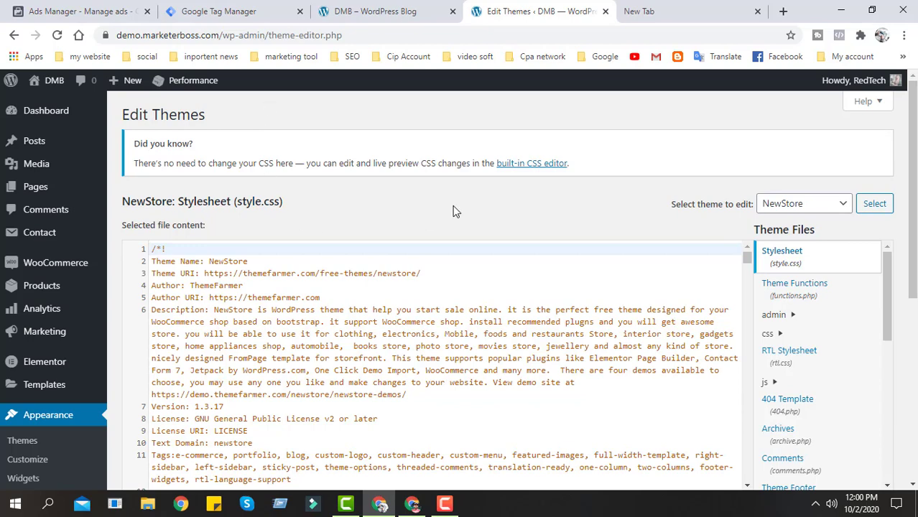
- Review the head snippet in Google Tag Manager, then close and reopen the installation instructions from the container ID
left_click(363, 11)
left_click(206, 8)
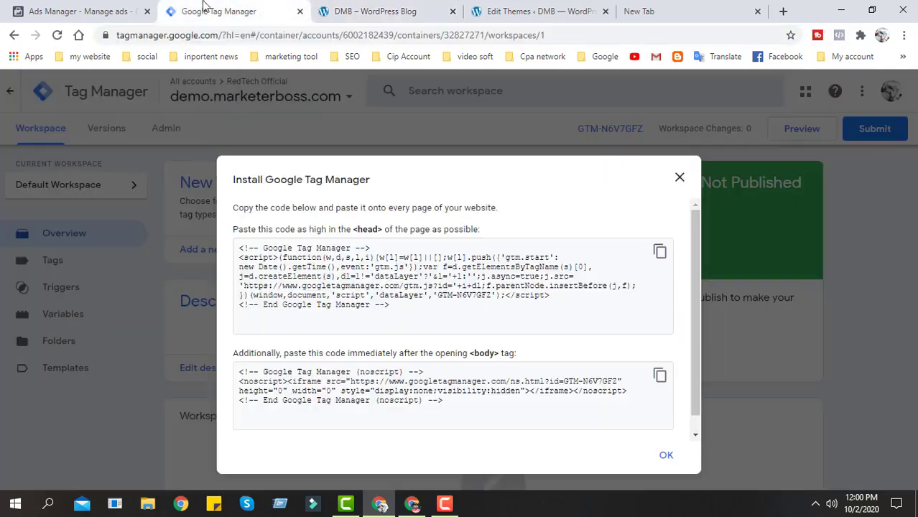
left_click_drag(240, 251, 404, 304)
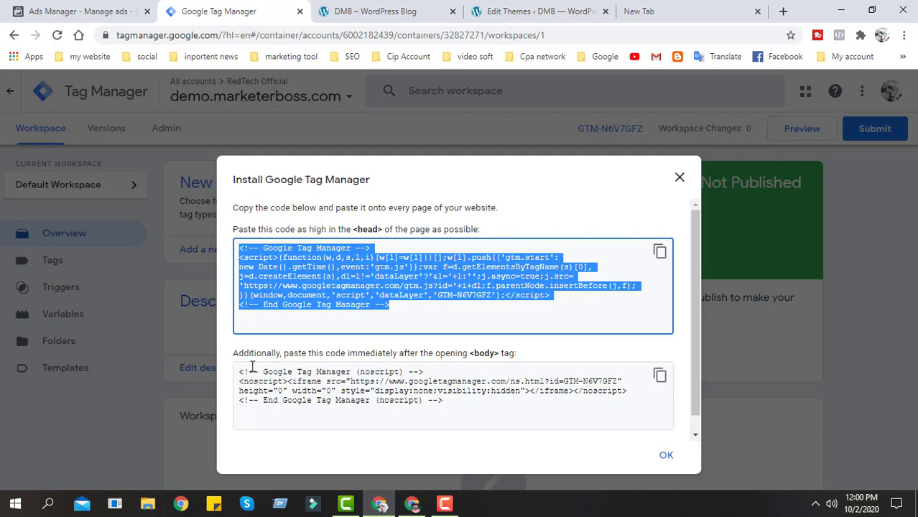
left_click(680, 179)
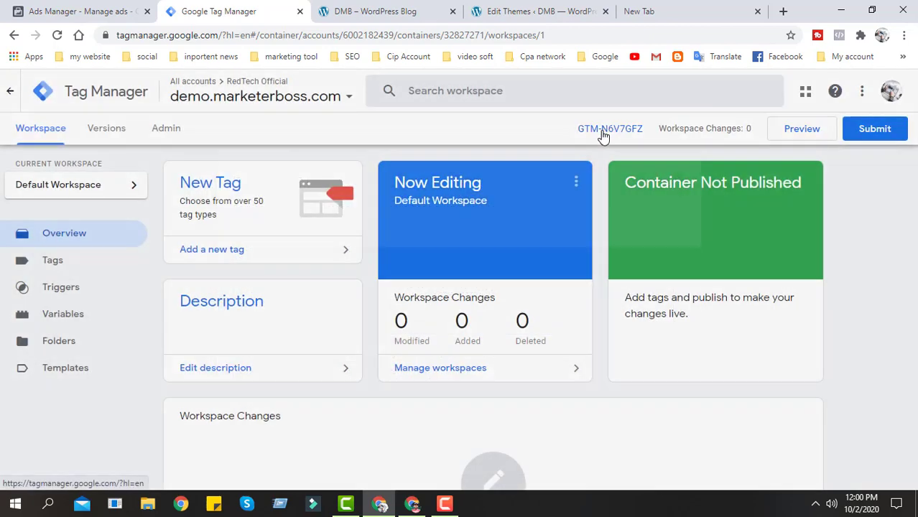
left_click(604, 134)
left_click_drag(235, 185, 378, 185)
left_click_drag(236, 189, 384, 182)
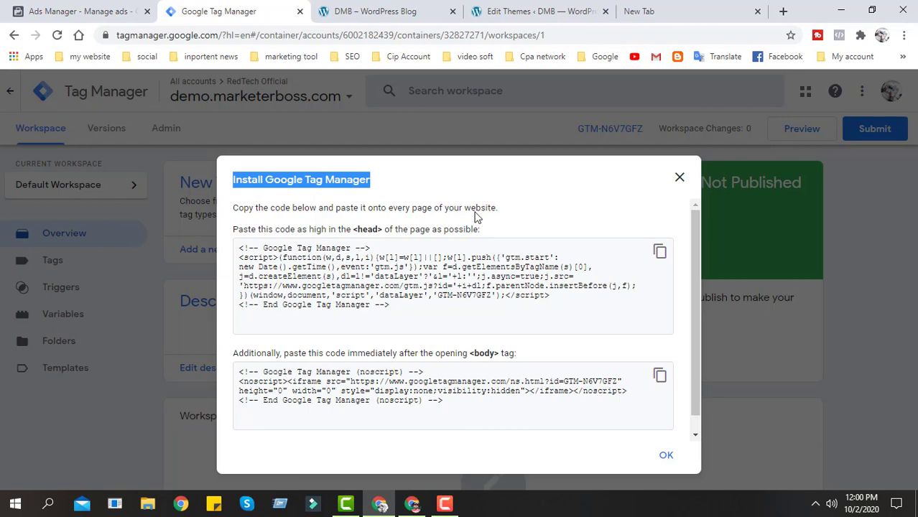
- Copy the head snippet from the Google Tag Manager installation instructions and return to the WordPress theme editor
left_click(362, 9)
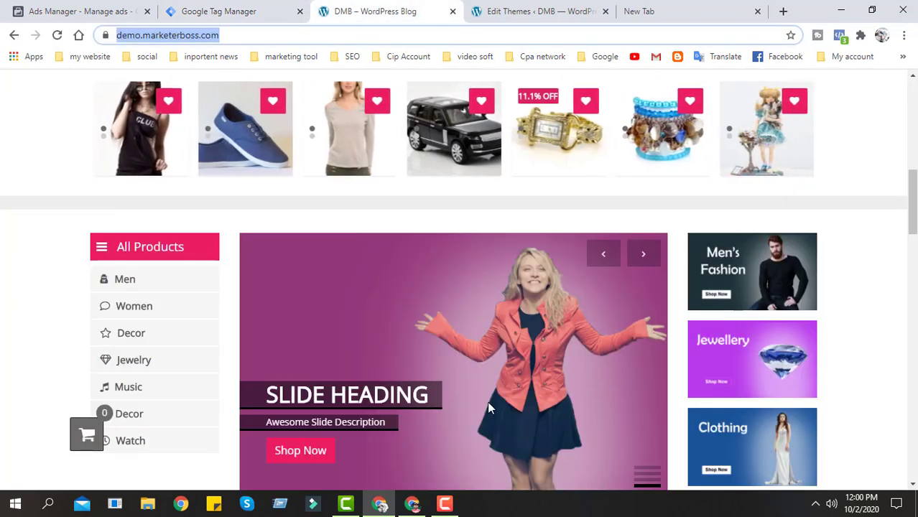
left_click(572, 7)
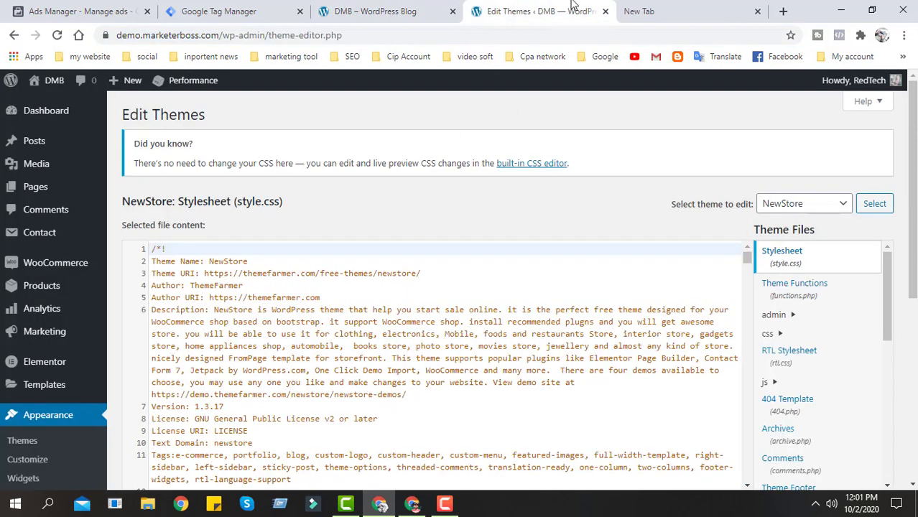
left_click(449, 11)
left_click(273, 9)
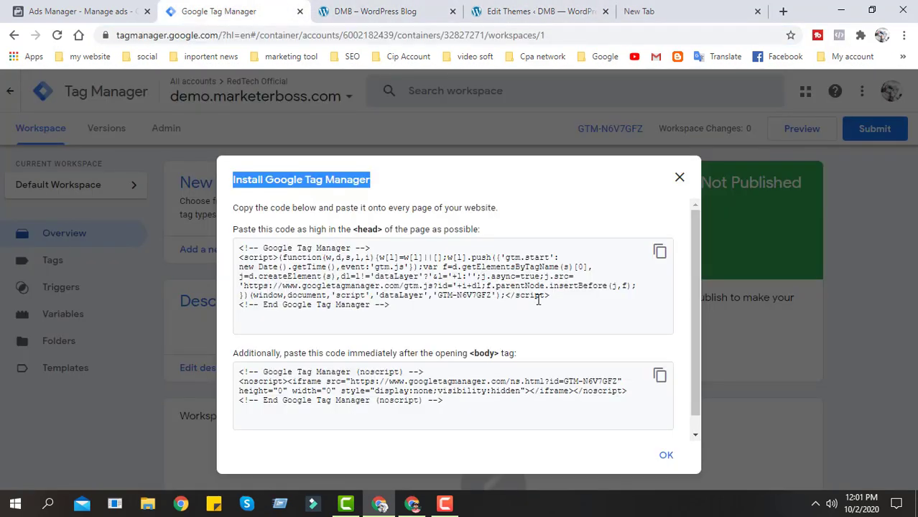
left_click(661, 253)
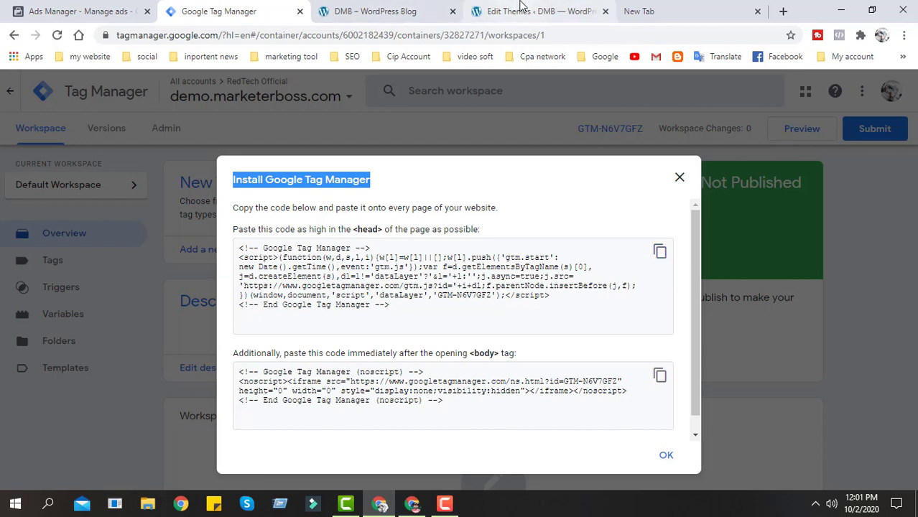
left_click(486, 9)
scroll(45, 311, "down", 1)
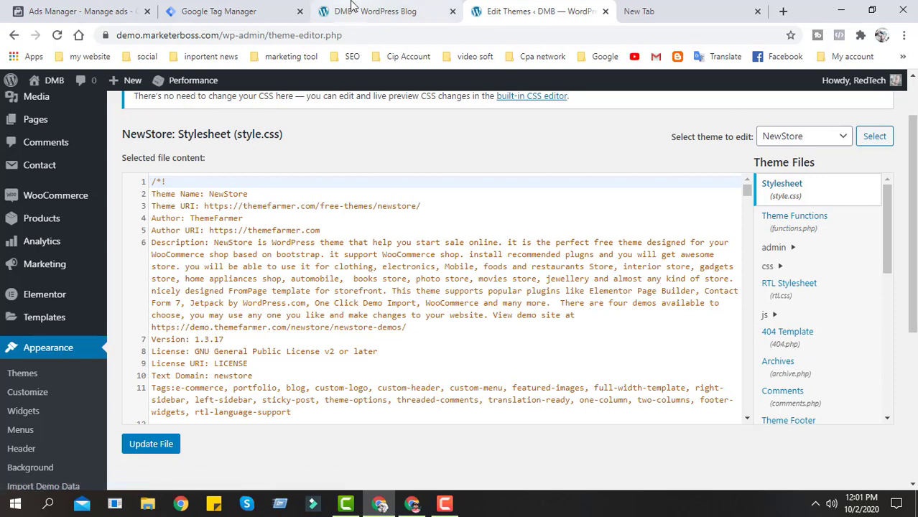
left_click(251, 7)
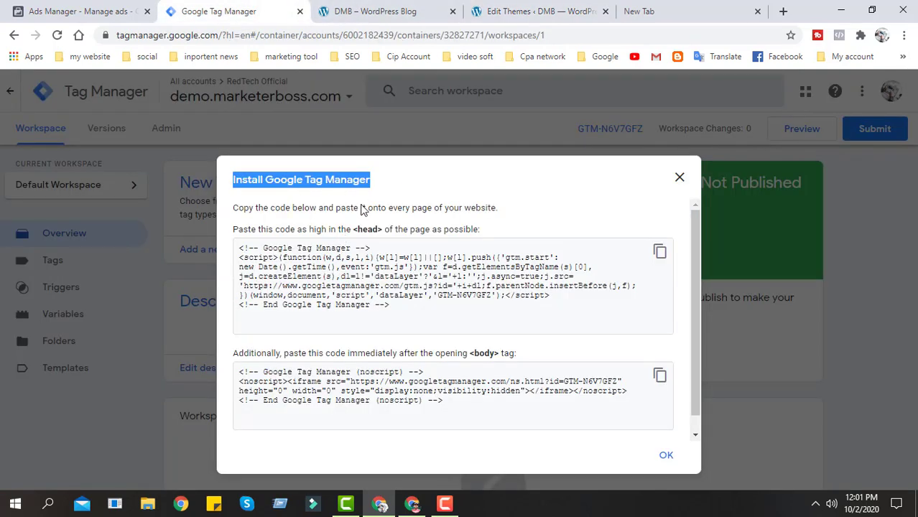
left_click(413, 16)
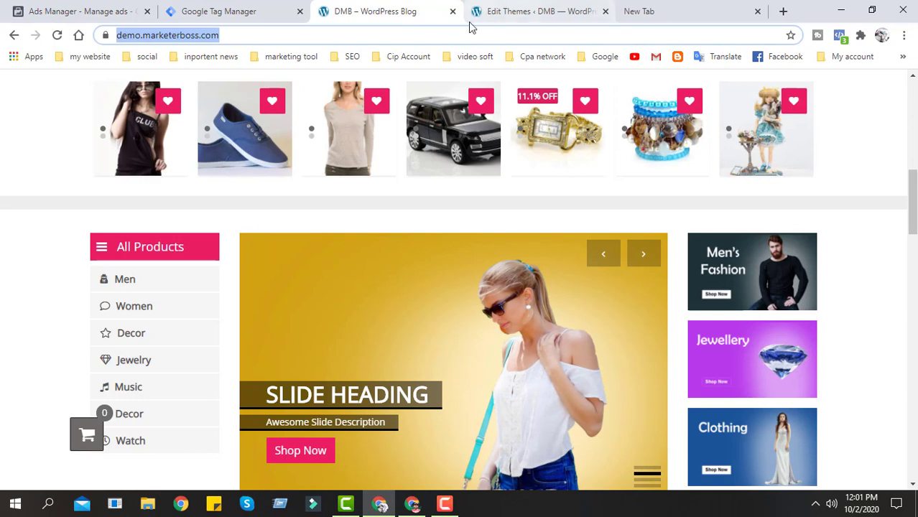
left_click(568, 8)
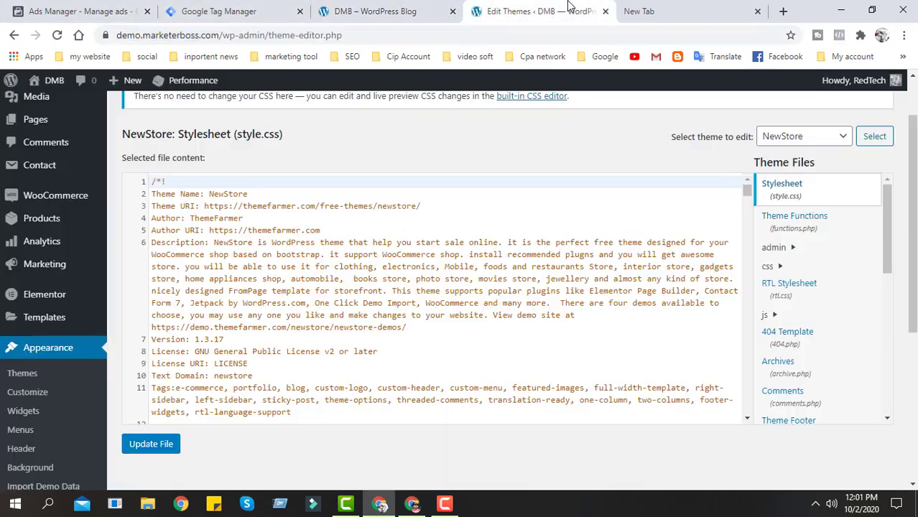
left_click(237, 11)
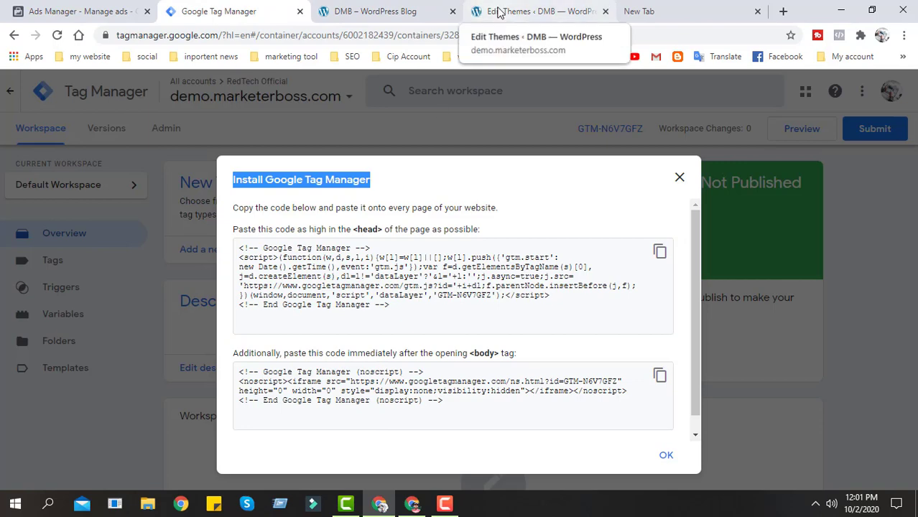
- Open the page for adding new plugins in the WordPress admin
left_click(522, 8)
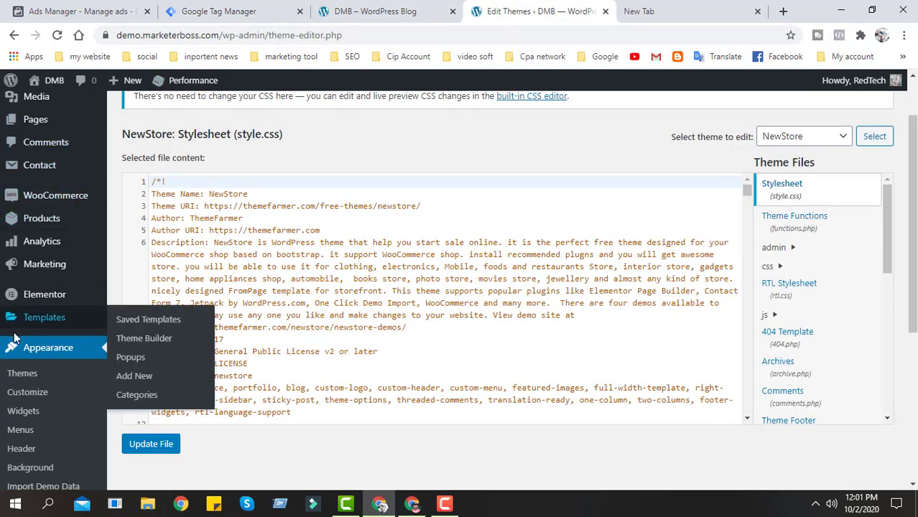
scroll(50, 323, "down", 1)
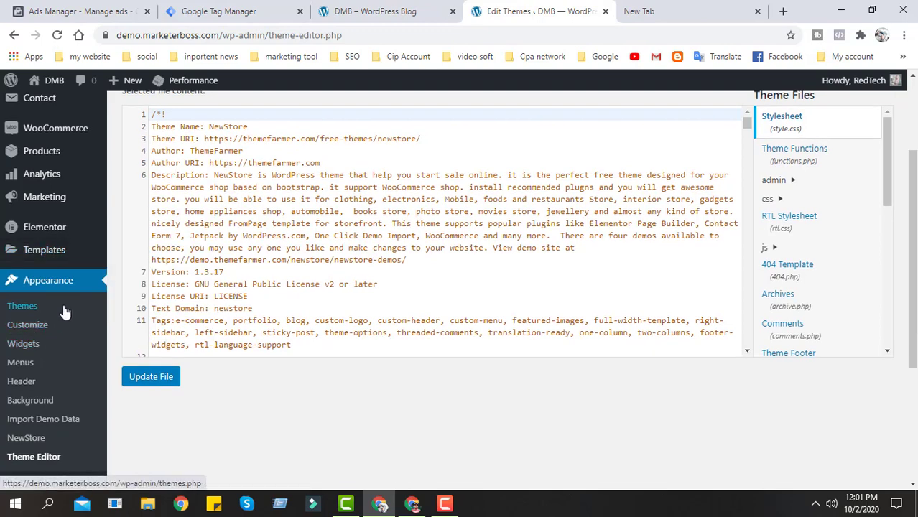
scroll(10, 309, "up", 1)
scroll(62, 273, "down", 5)
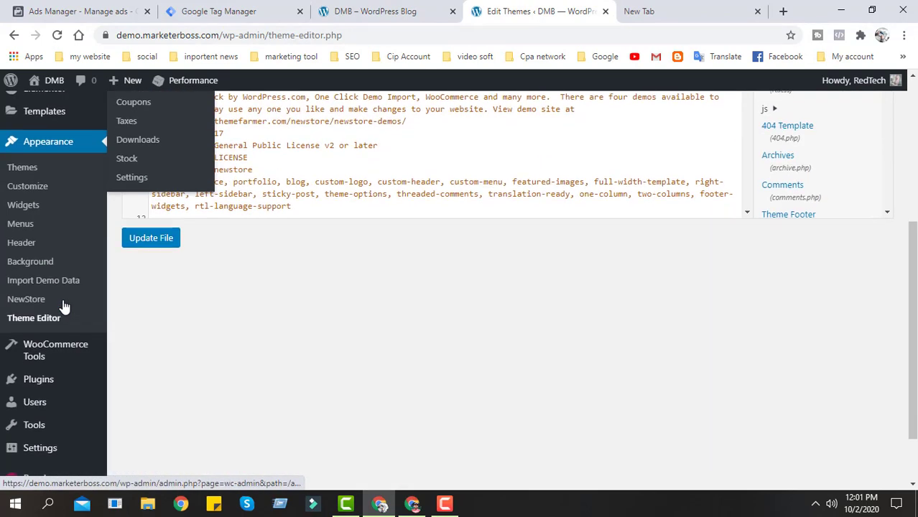
mouse_move(43, 320)
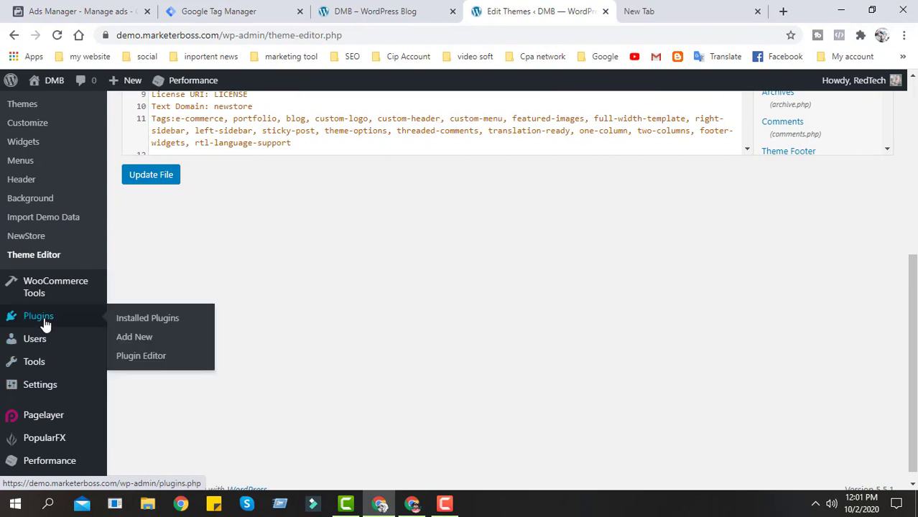
left_click(132, 342)
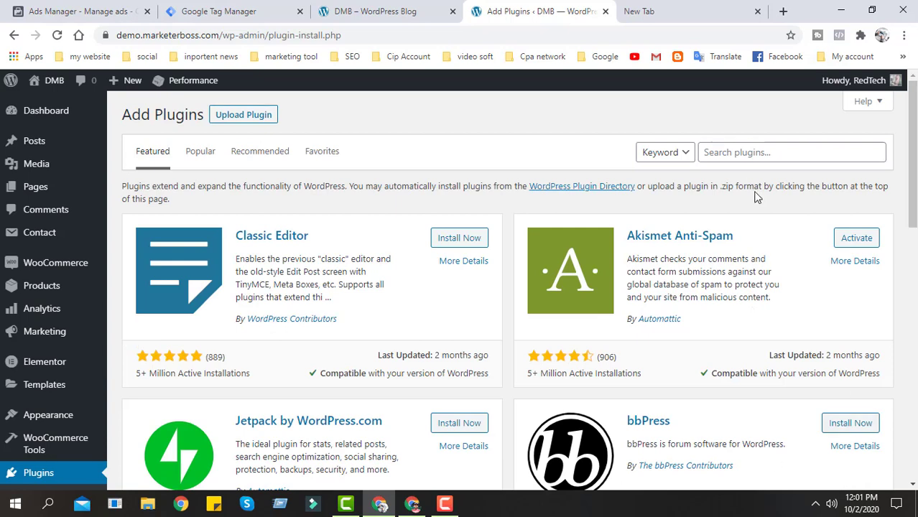
- Search the plugin directory for "Google tag manager for WordPress", correcting the capitalization of WordPress
left_click(738, 148)
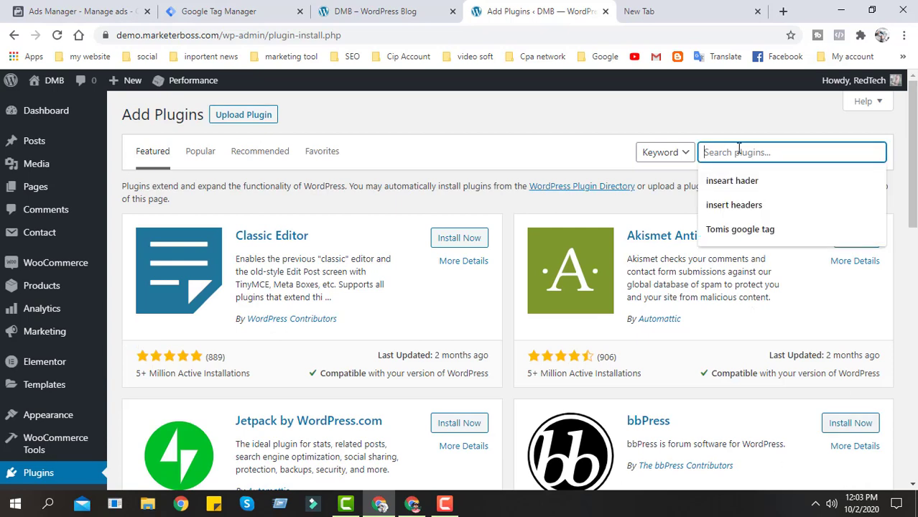
type("Googl")
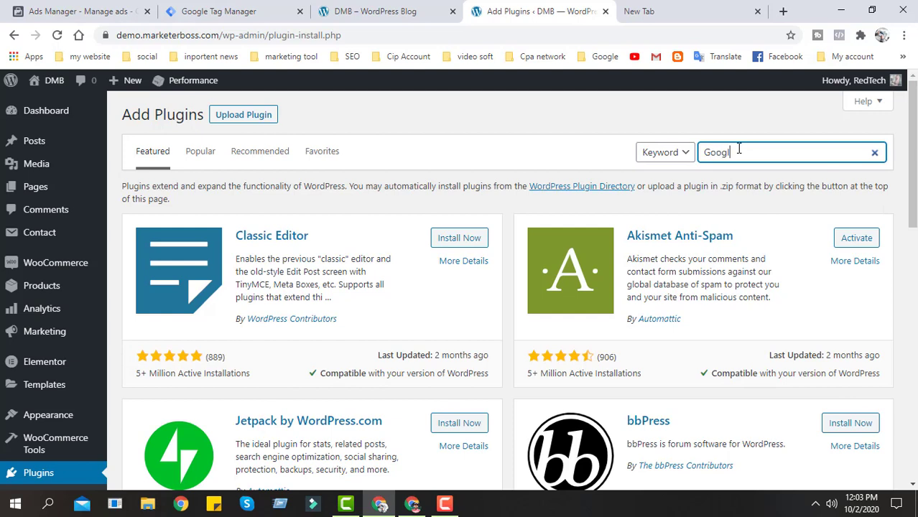
type("e tag manager for wordpress")
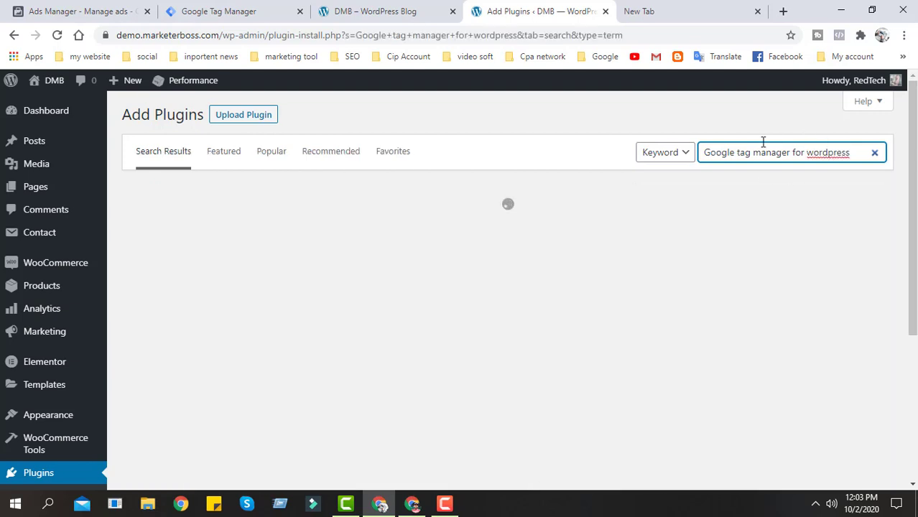
right_click(825, 153)
left_click(830, 166)
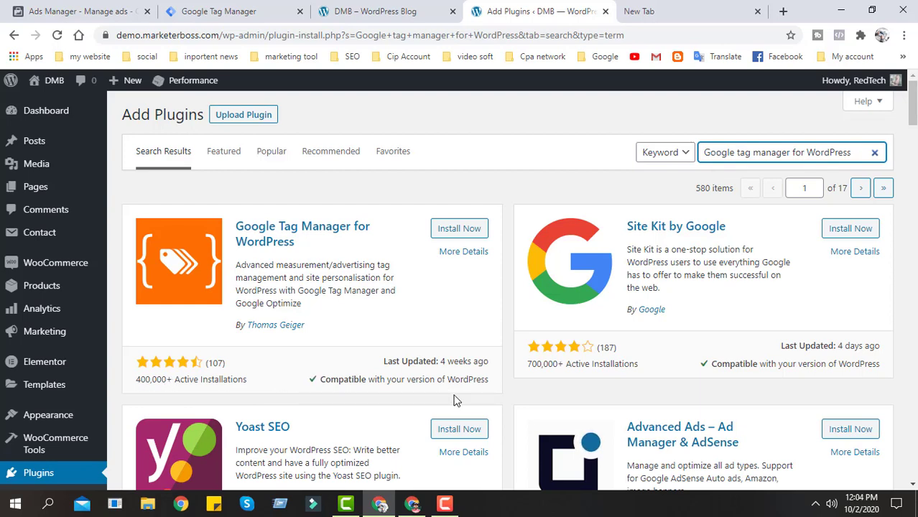
- Install and activate the Google Tag Manager for WordPress plugin by Thomas Geiger
left_click(460, 228)
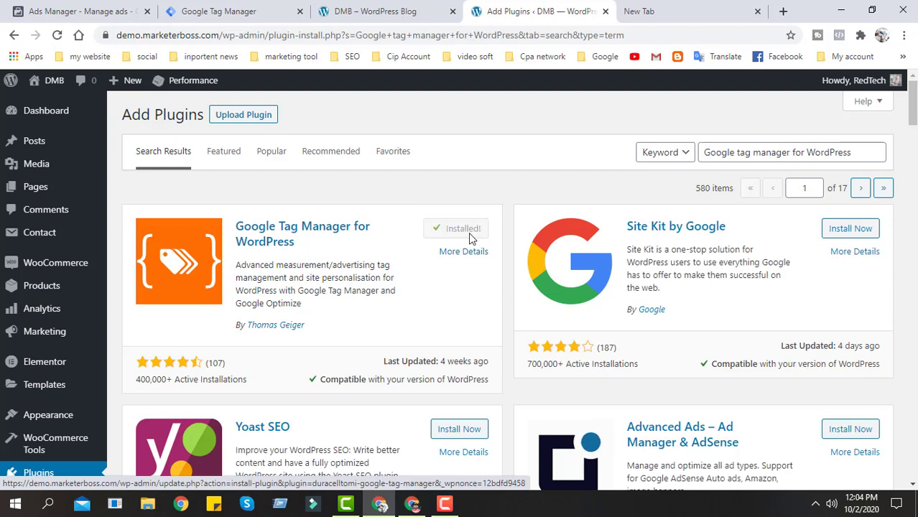
left_click(464, 235)
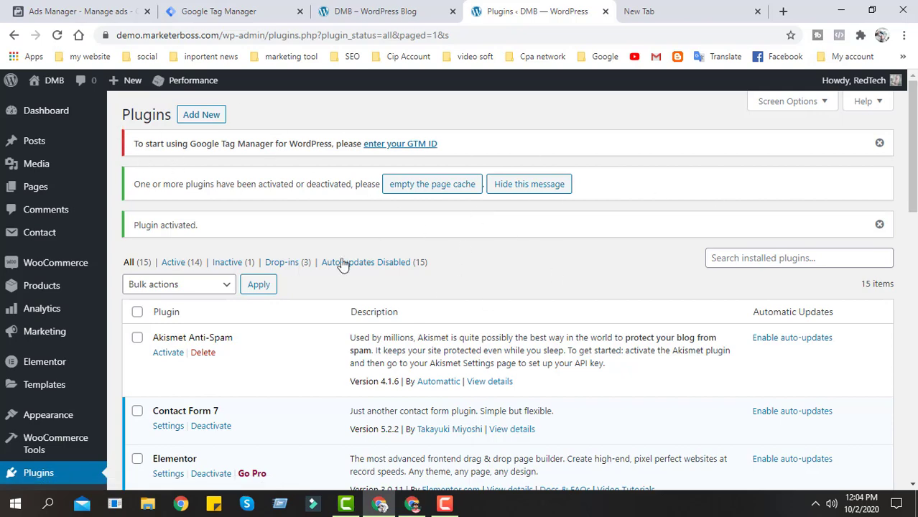
- Open the Google Tag Manager for WordPress options and locate the Google Tag Manager ID setting
scroll(324, 277, "down", 3)
scroll(359, 309, "up", 3)
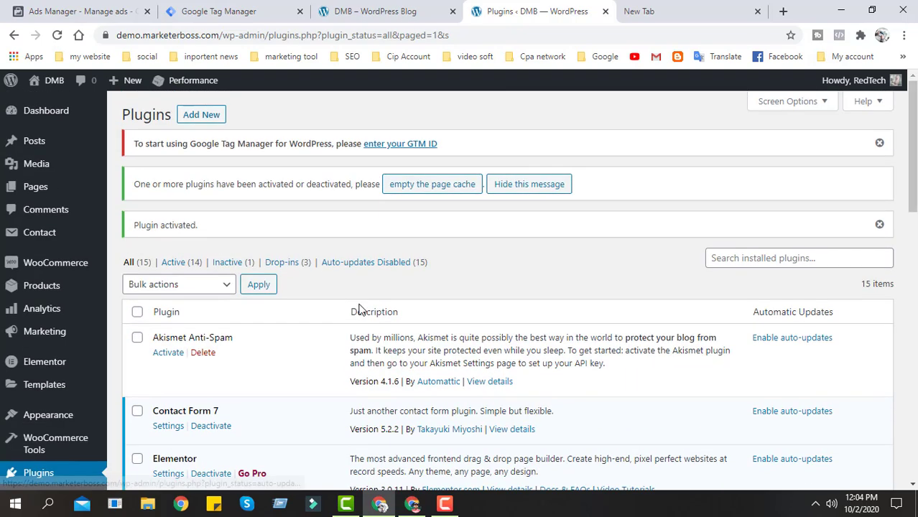
left_click(394, 146)
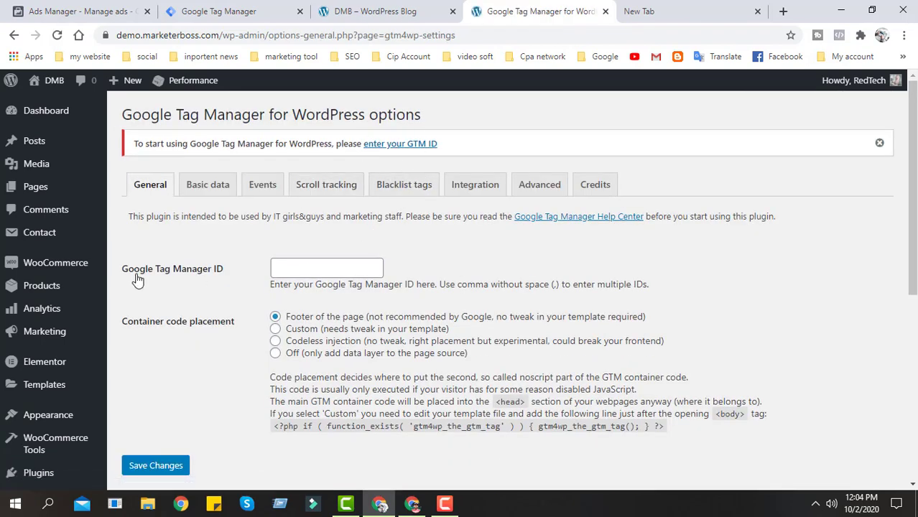
left_click_drag(121, 272, 226, 273)
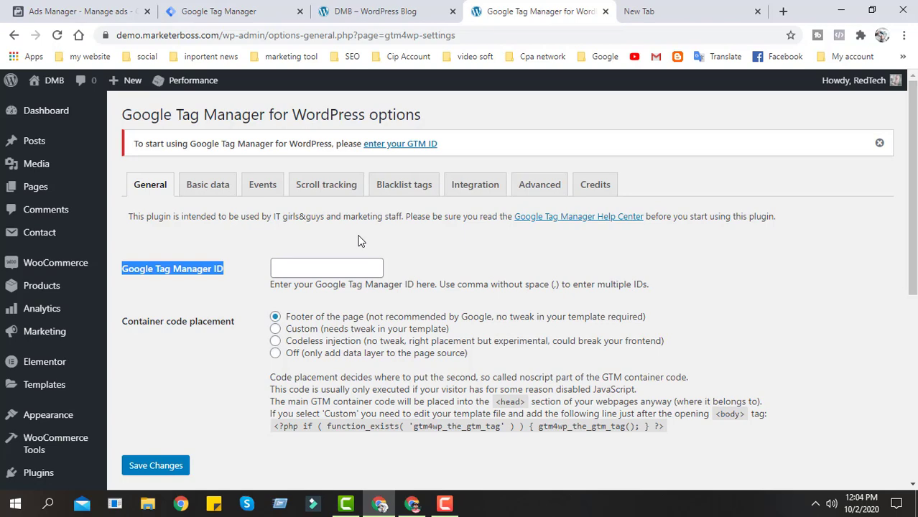
- Copy the container ID from the head snippet in Google Tag Manager and close the installation instructions
left_click(314, 5)
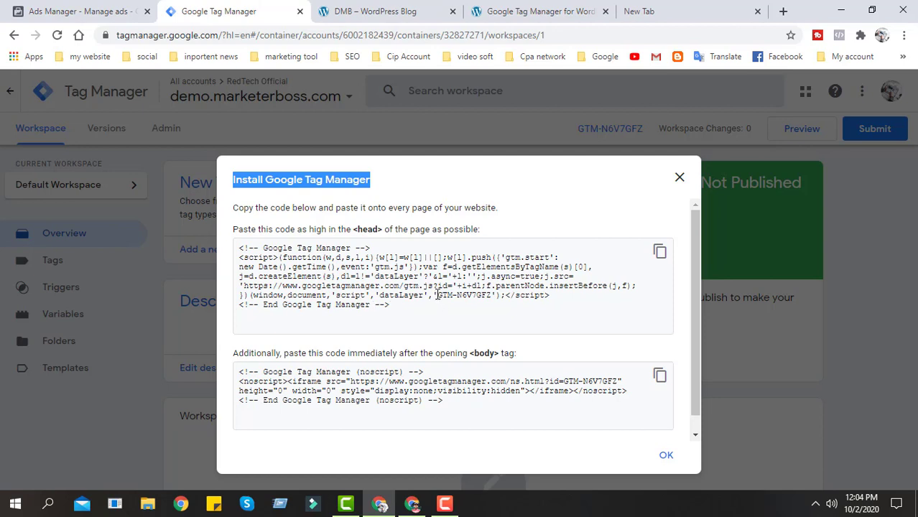
left_click_drag(437, 295, 457, 297)
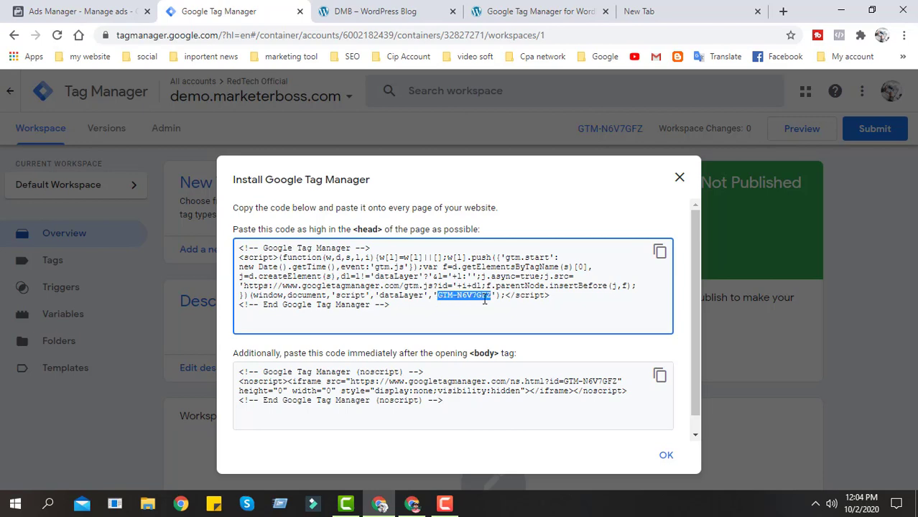
left_click(680, 177)
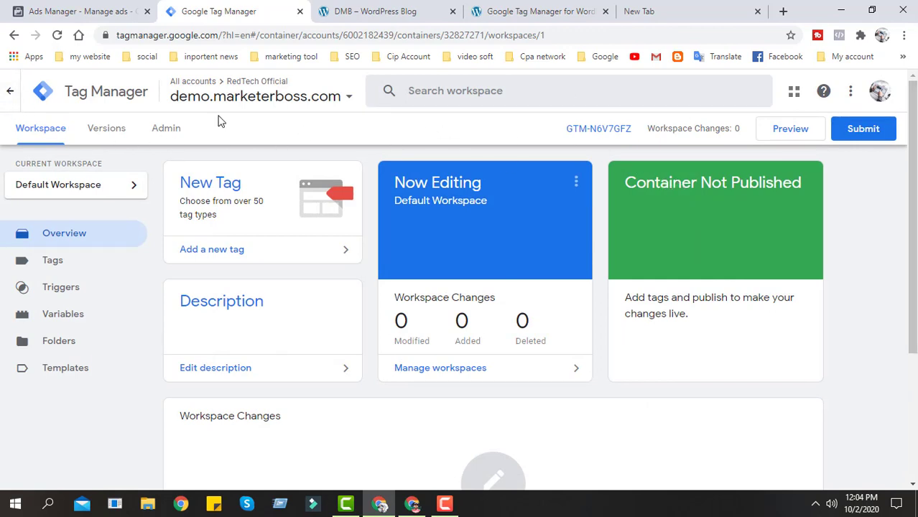
- Copy the container ID from the Tag Manager workspace header and enter it as the Google Tag Manager ID in the WordPress plugin options
left_click_drag(564, 135, 630, 135)
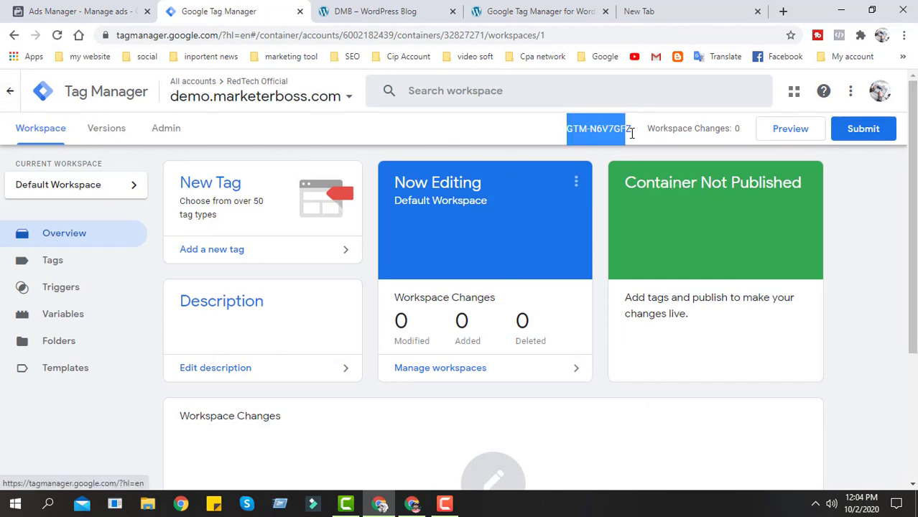
right_click(609, 135)
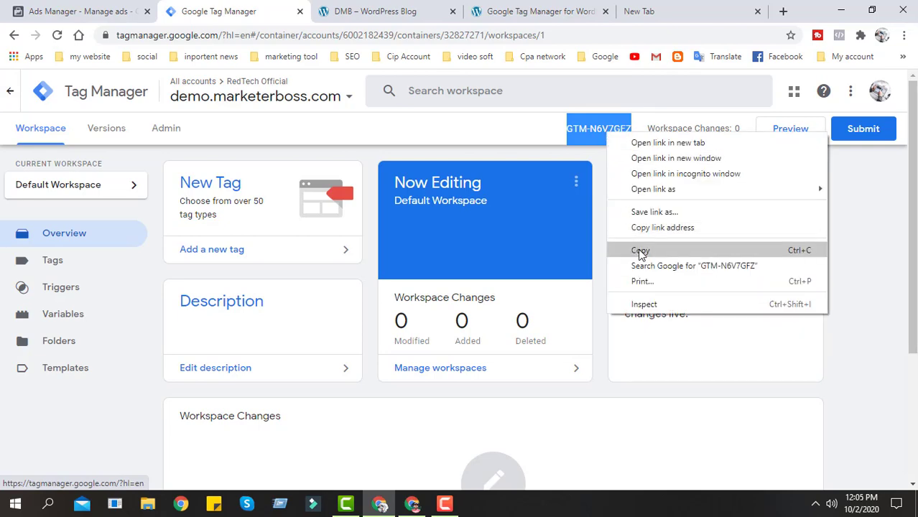
left_click(639, 248)
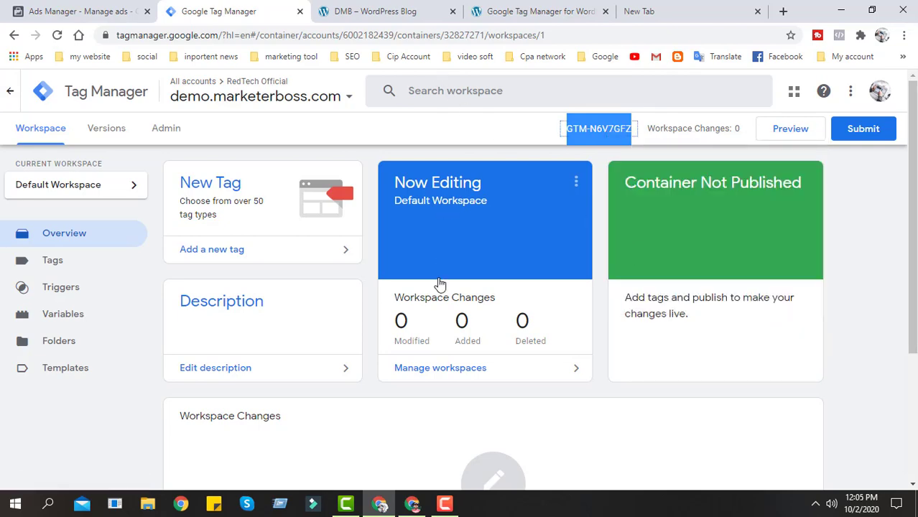
left_click(381, 9)
left_click(488, 5)
left_click(453, 10)
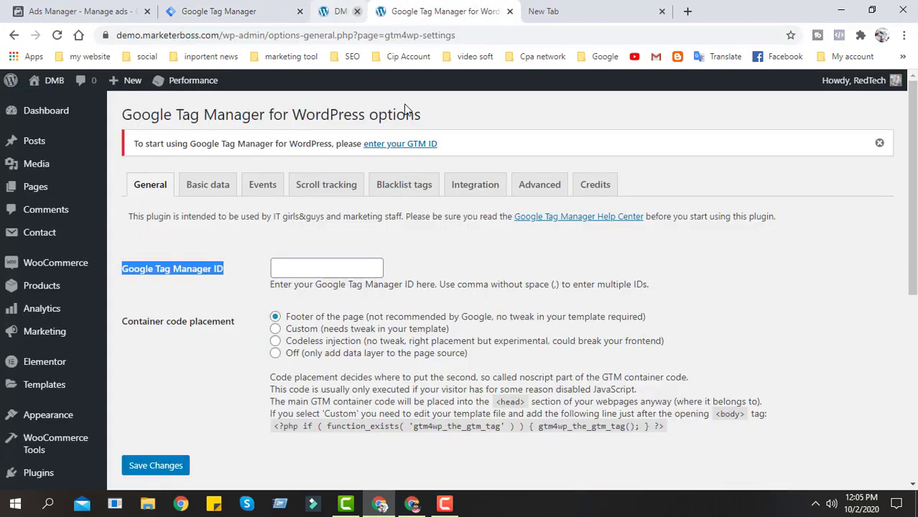
right_click(327, 229)
left_click(358, 332)
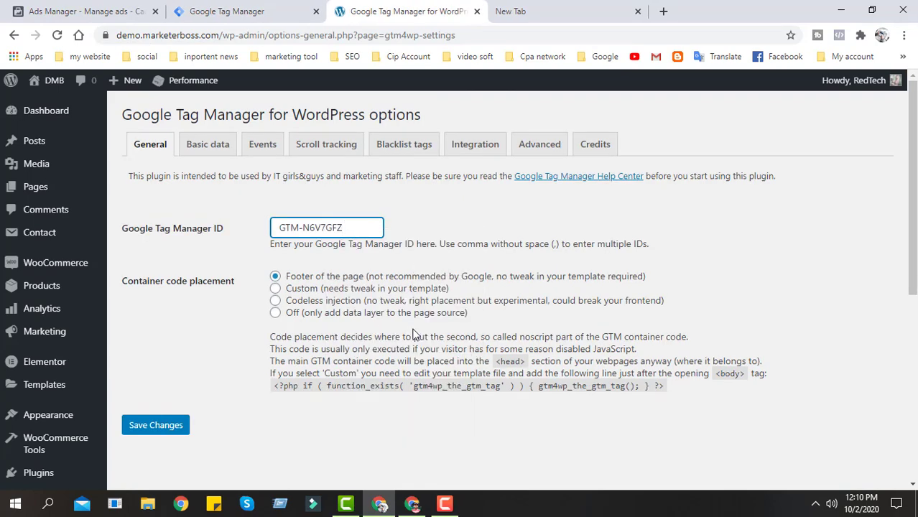
- Set the plugin's container code placement to Custom (needs tweak in your template)
scroll(322, 220, "down", 1)
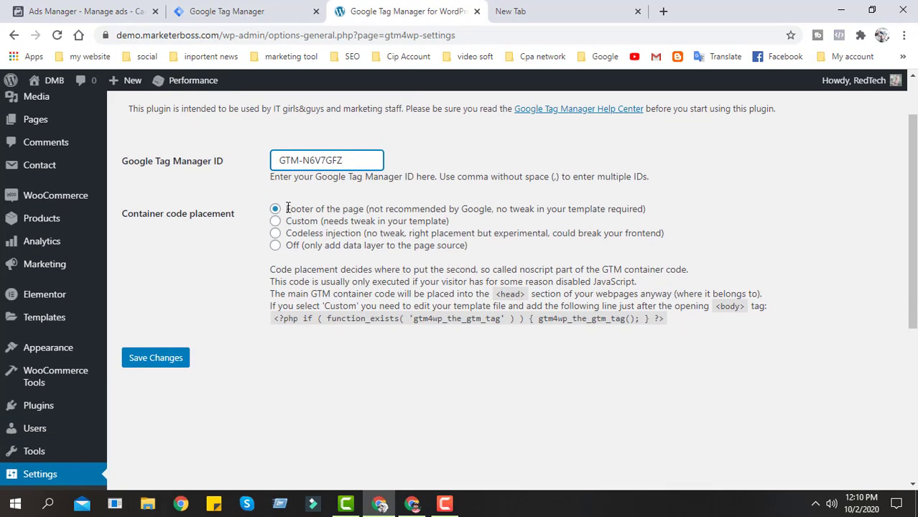
left_click_drag(287, 208, 357, 208)
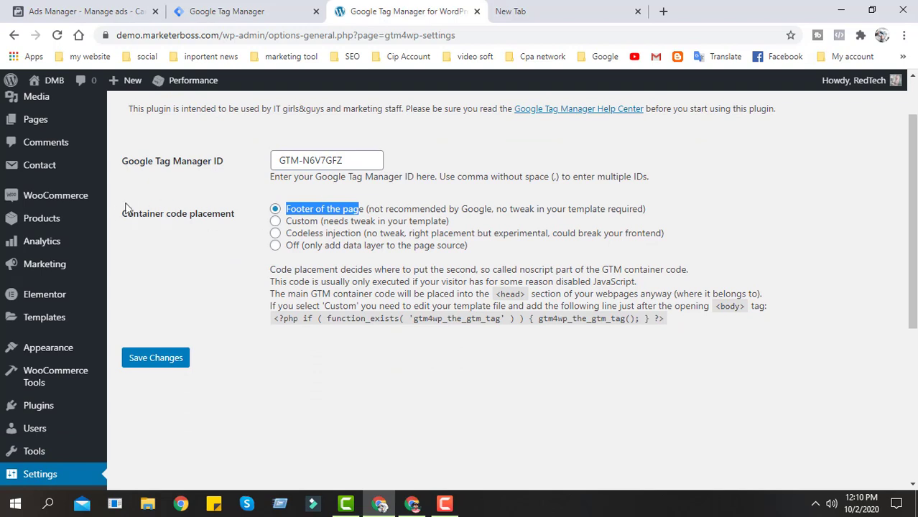
left_click_drag(120, 214, 566, 206)
left_click(205, 235)
left_click(237, 231)
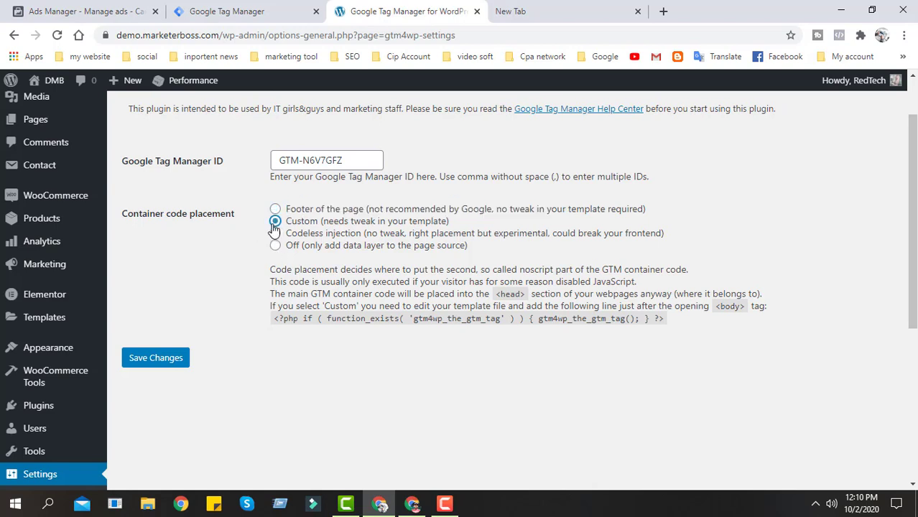
- Copy the gtm4wp_the_gtm_tag PHP line given for custom placement and save the plugin settings
left_click_drag(270, 307, 745, 307)
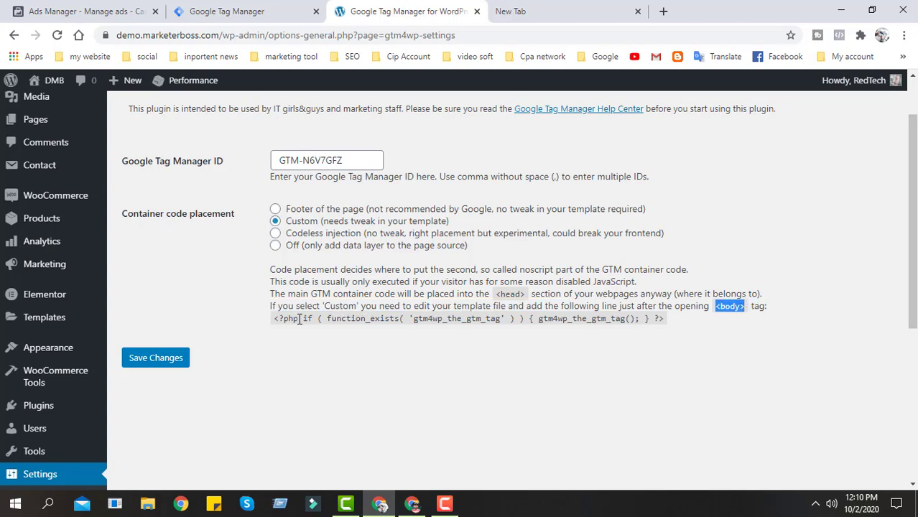
left_click_drag(275, 320, 650, 329)
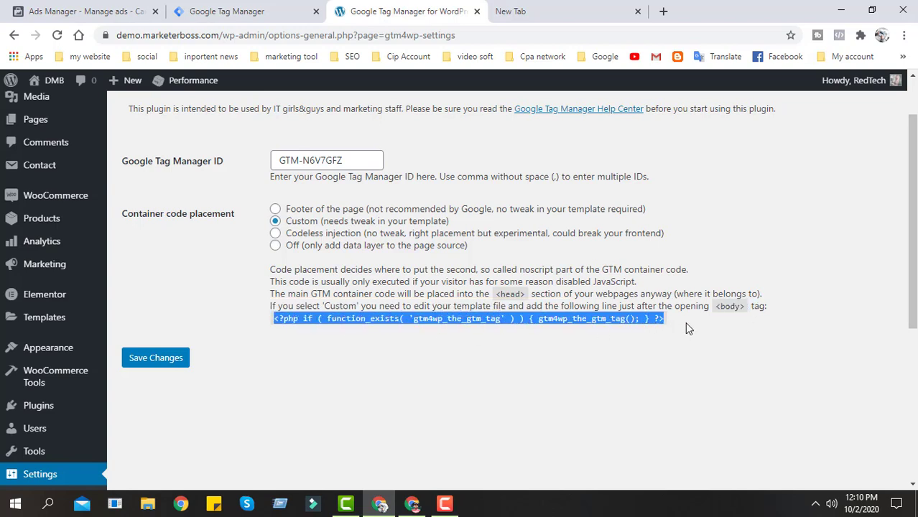
right_click(629, 318)
left_click(641, 382)
left_click(151, 361)
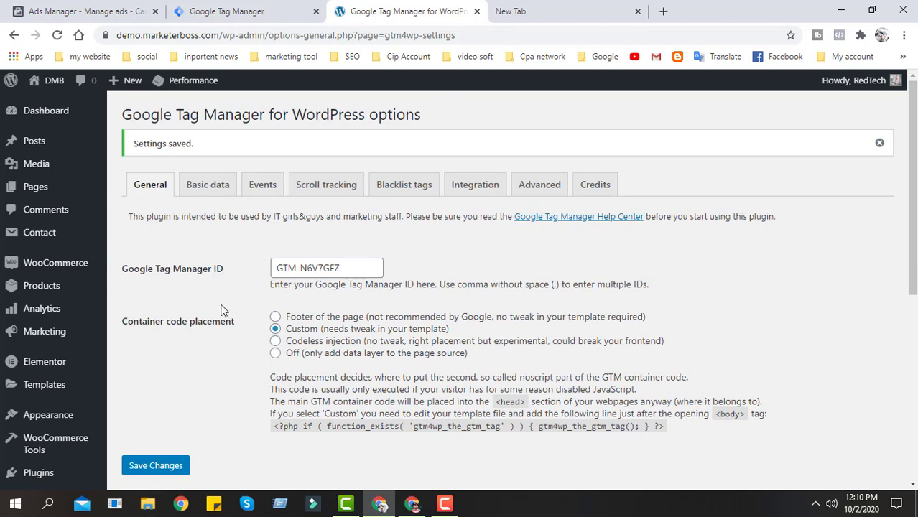
- Open the WordPress Theme Editor for the active NewStore theme
scroll(188, 363, "down", 4)
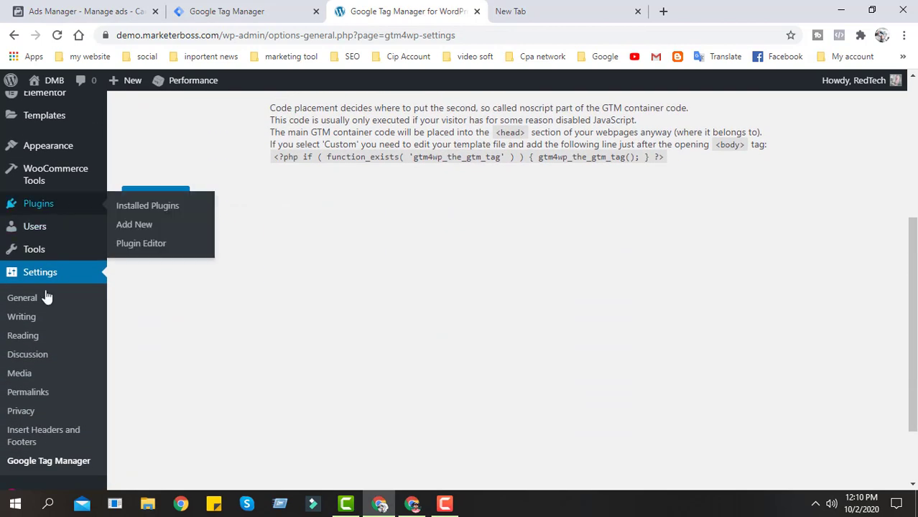
scroll(49, 323, "down", 2)
scroll(51, 367, "up", 1)
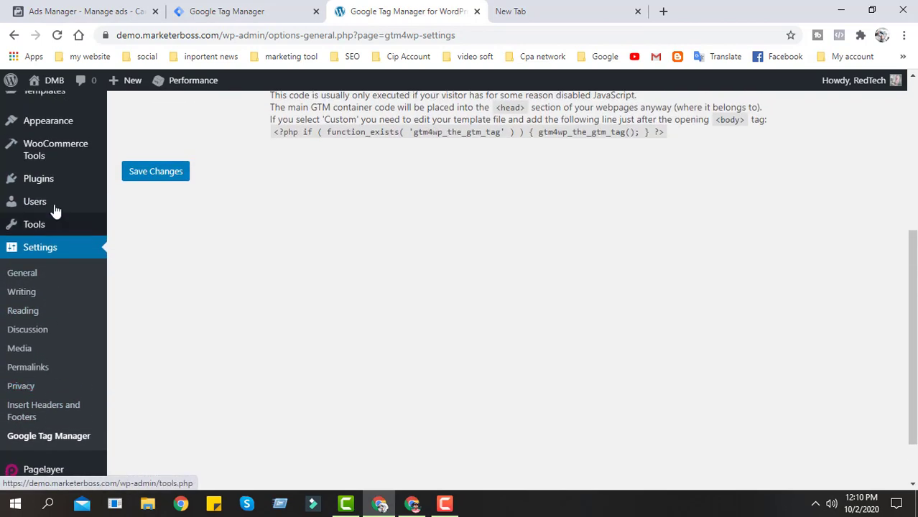
mouse_move(55, 133)
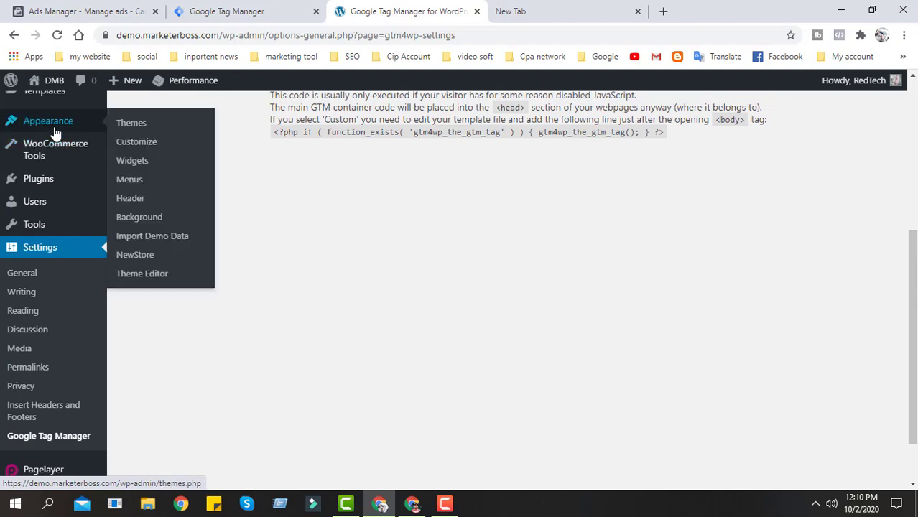
left_click(142, 274)
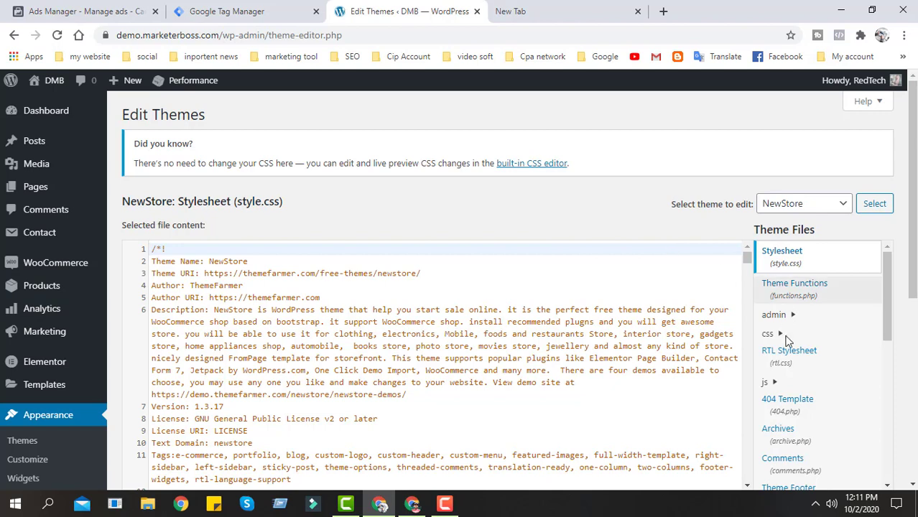
- Open the Theme Header (header.php) file of the NewStore theme for editing
scroll(819, 337, "down", 2)
scroll(810, 316, "down", 8)
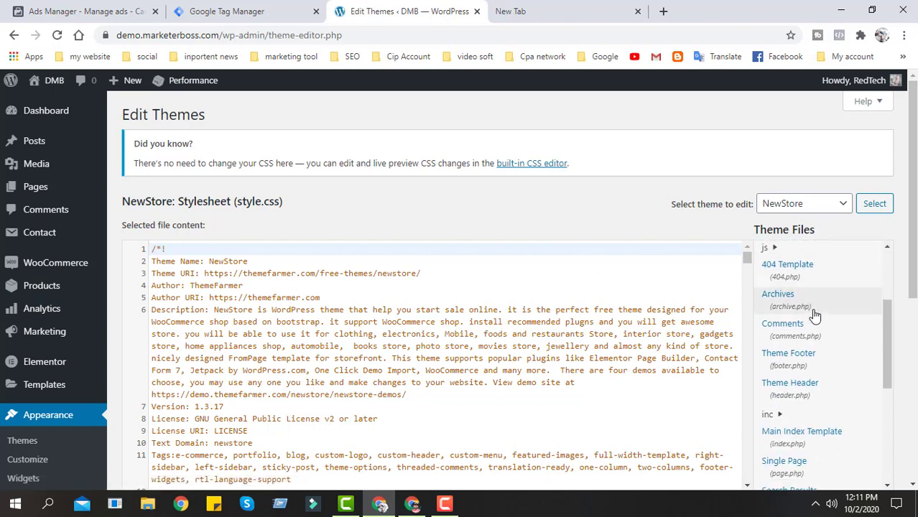
scroll(811, 387, "up", 3)
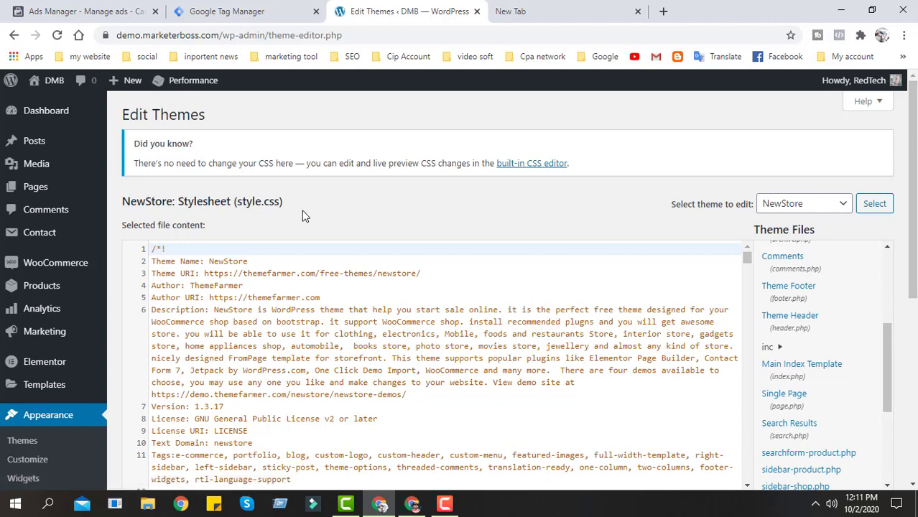
left_click(822, 300)
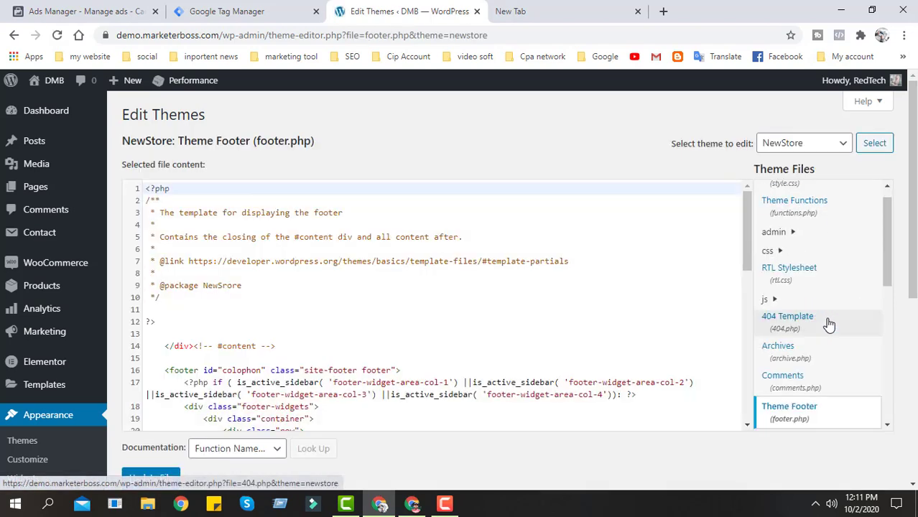
scroll(826, 323, "down", 3)
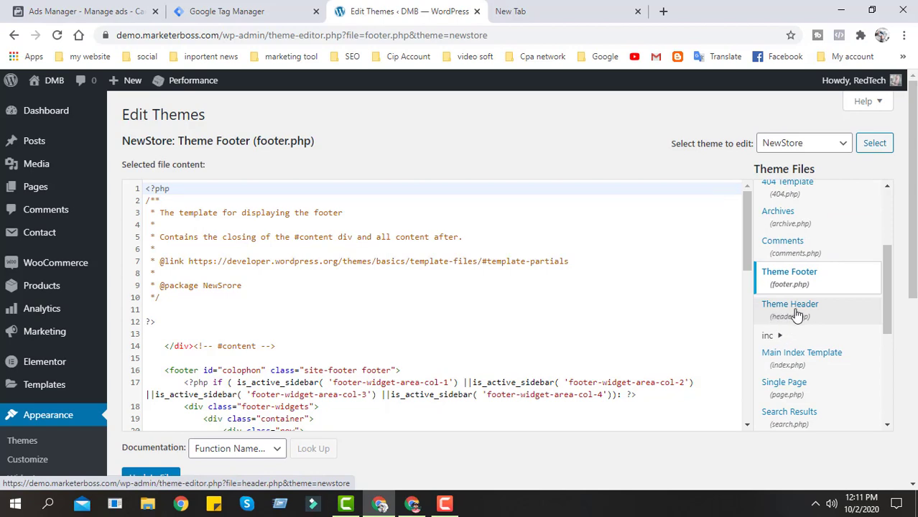
left_click(803, 316)
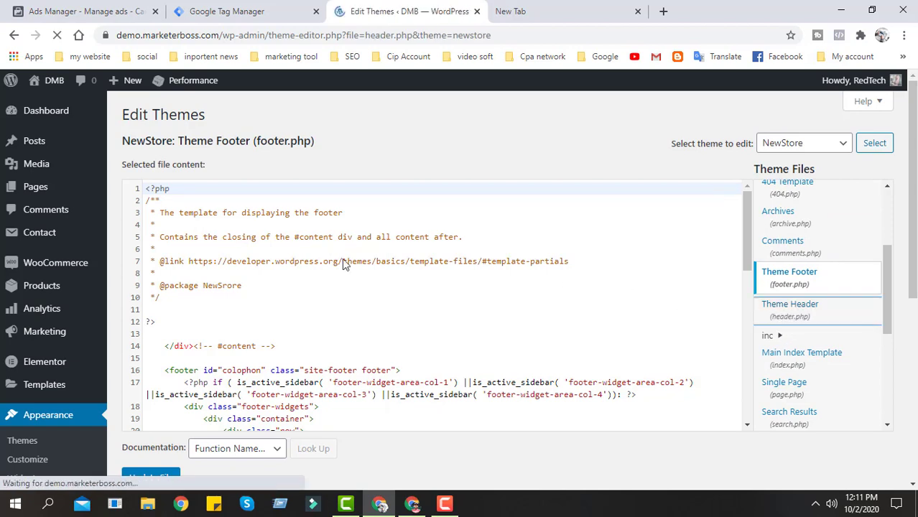
scroll(338, 265, "down", 1)
scroll(287, 288, "up", 1)
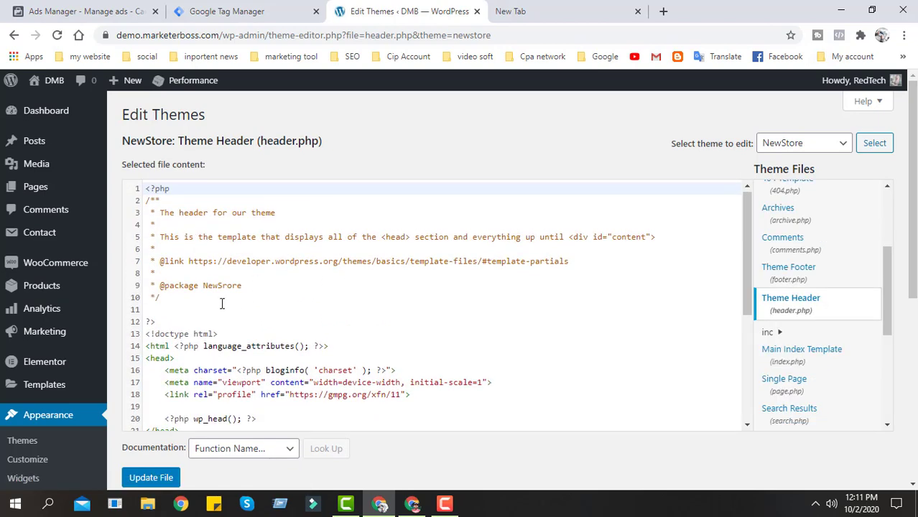
- Insert the copied gtm4wp_the_gtm_tag PHP line on a new line after the opening body tag in header.php and update the file
scroll(194, 273, "down", 2)
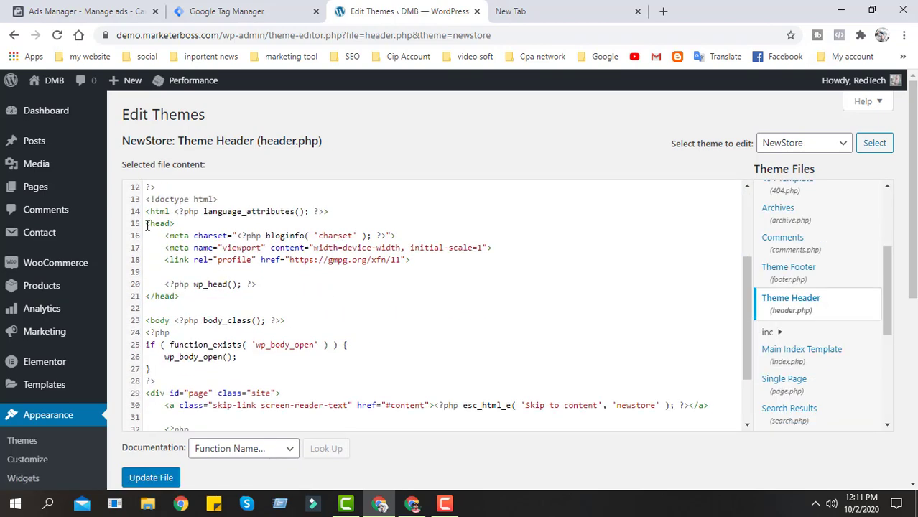
left_click_drag(146, 225, 182, 226)
scroll(179, 251, "down", 1)
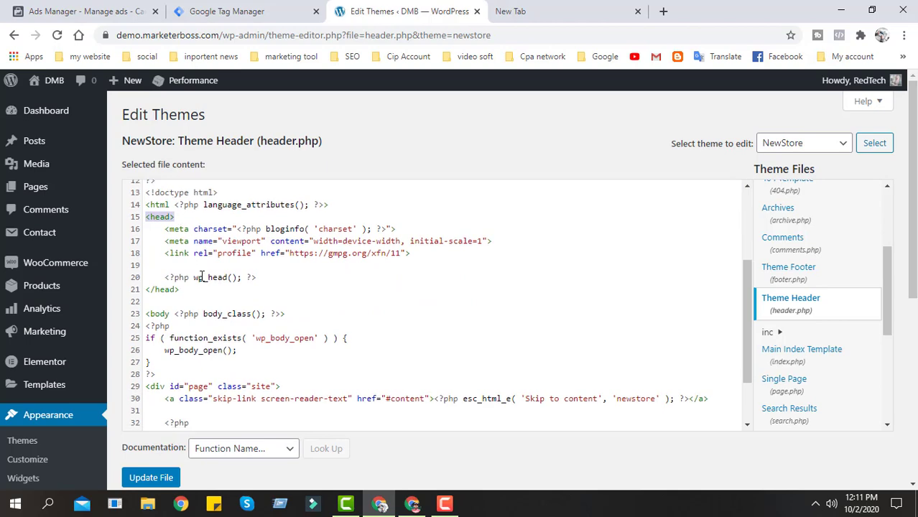
left_click_drag(148, 255, 322, 255)
scroll(176, 259, "up", 1)
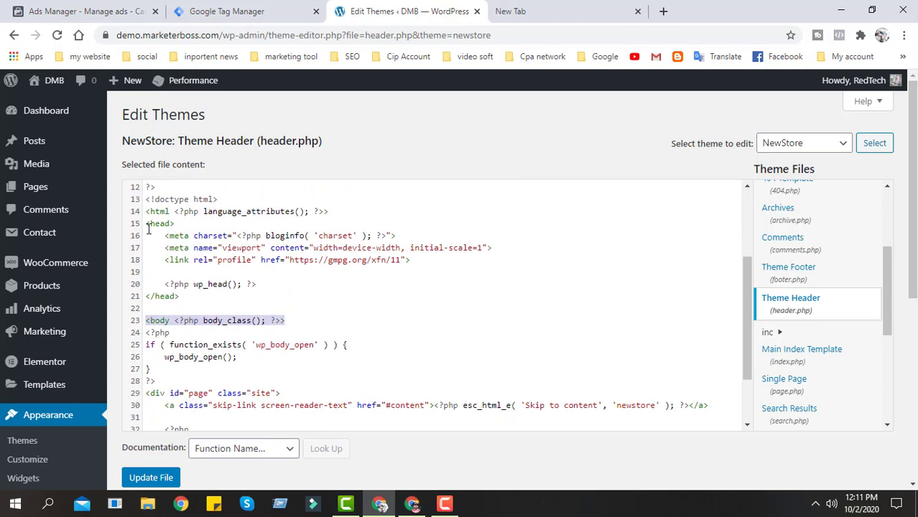
left_click_drag(148, 228, 184, 228)
left_click_drag(147, 320, 301, 321)
left_click(297, 320)
key("Return")
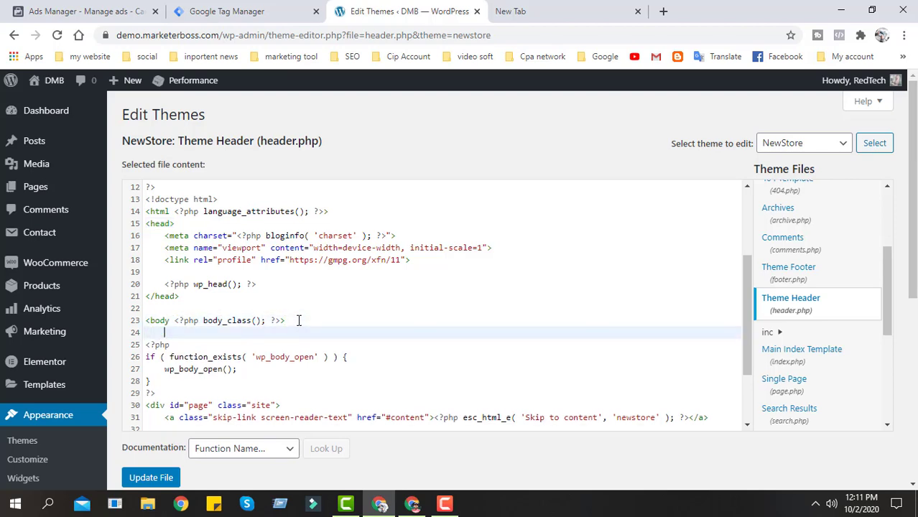
type("<?php if ( function_exists( 'gtm4wp_the_gtm_tag' ) ) { gtm4wp_the_gtm_tag(); } ?>")
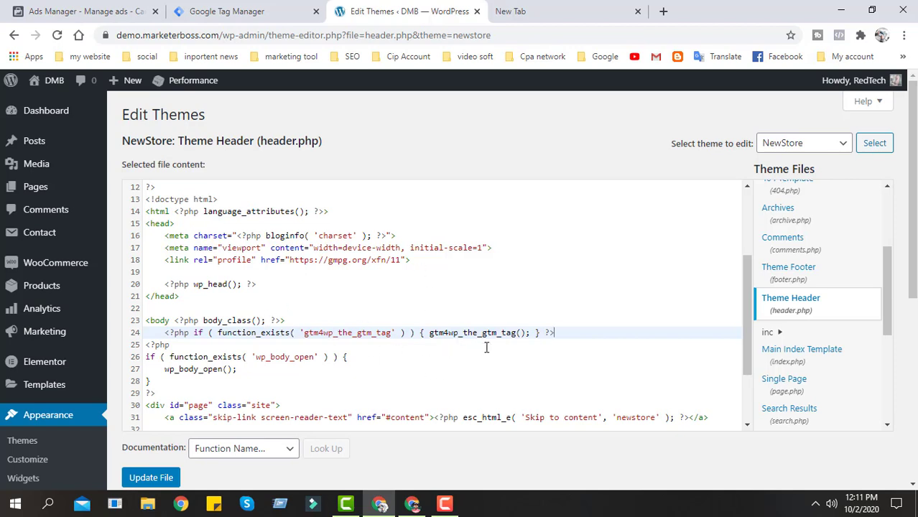
left_click(147, 480)
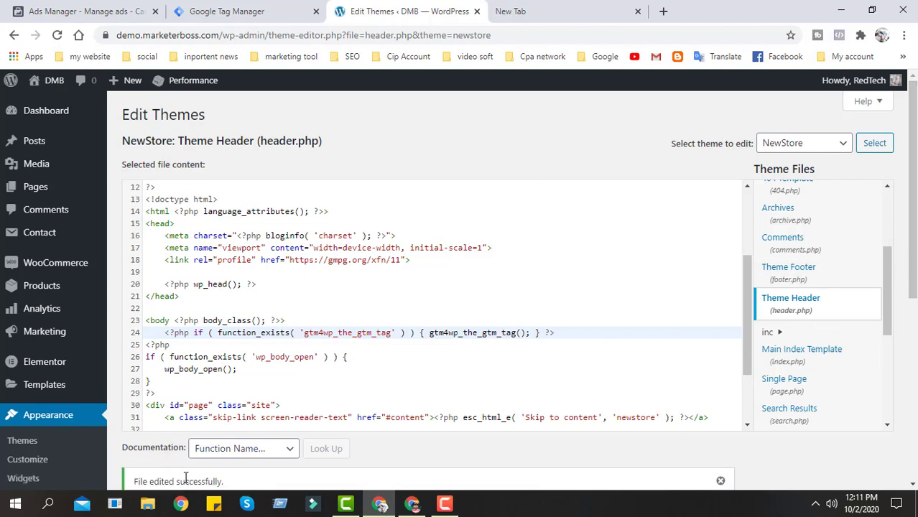
scroll(186, 478, "down", 2)
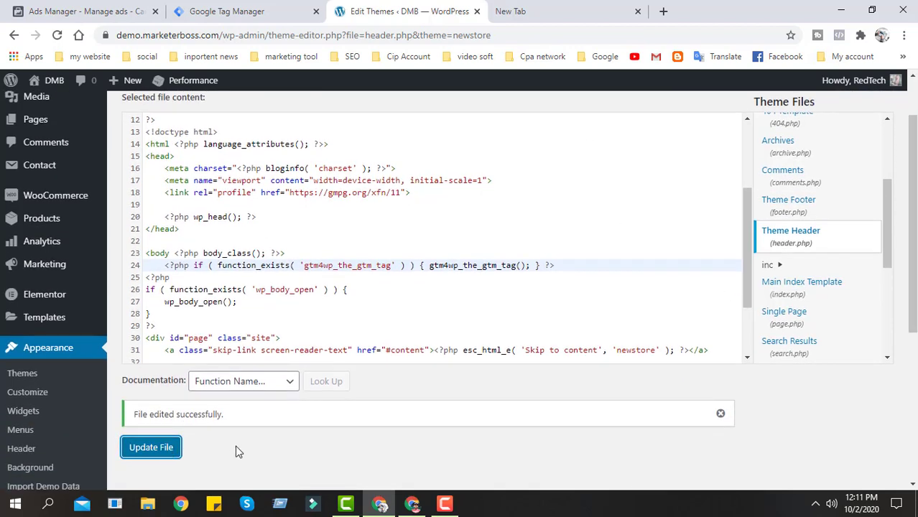
- Load demo.marketerboss.com in the empty browser tab and look over the homepage
left_click(567, 6)
left_click(496, 34)
type("de")
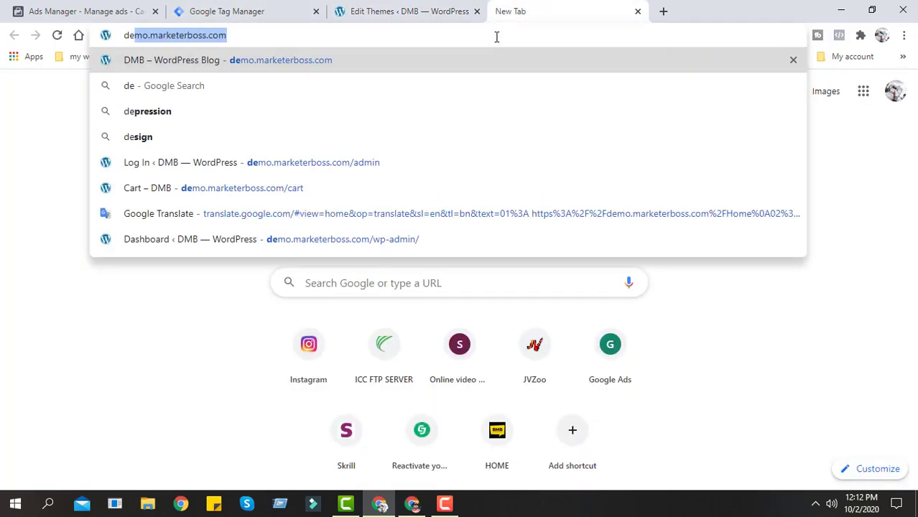
key("Return")
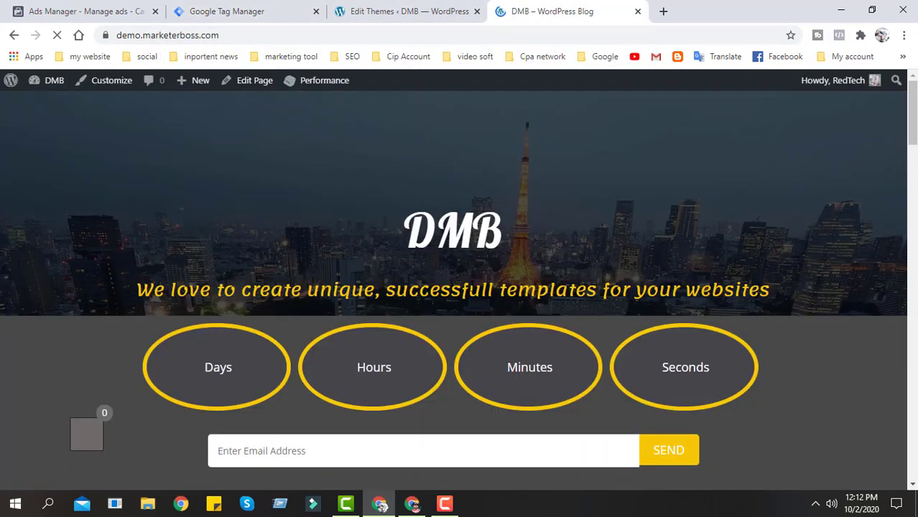
scroll(435, 336, "down", 2)
scroll(465, 376, "down", 4)
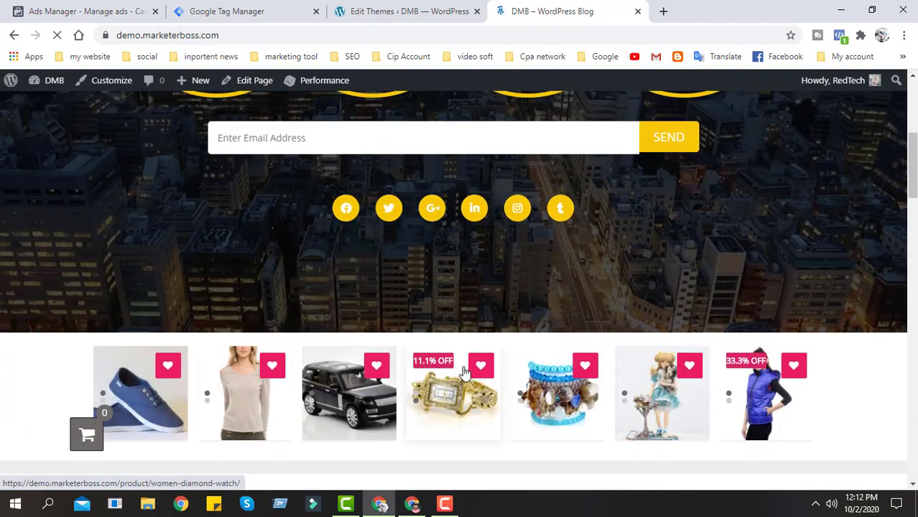
scroll(57, 240, "up", 3)
- View the demo homepage's page source and search it for "google tag manager" to check the installed code
right_click(54, 232)
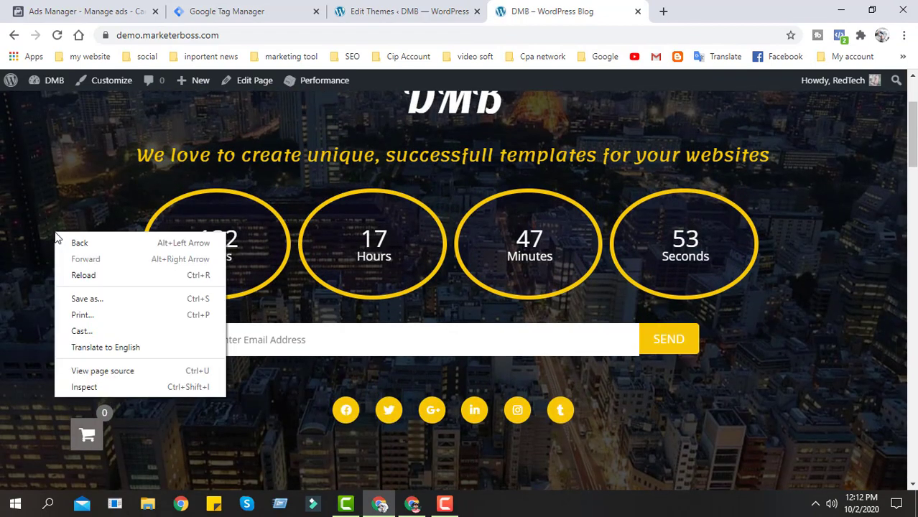
left_click(127, 374)
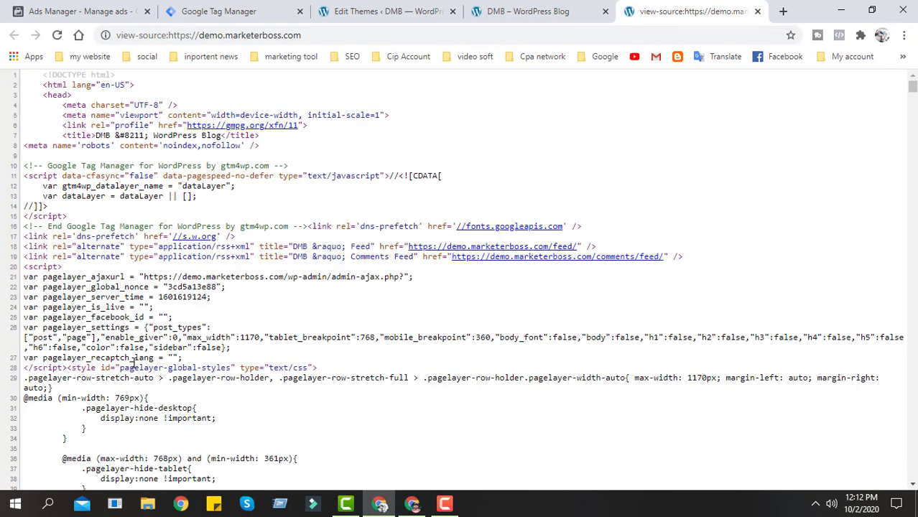
key("ctrl+f")
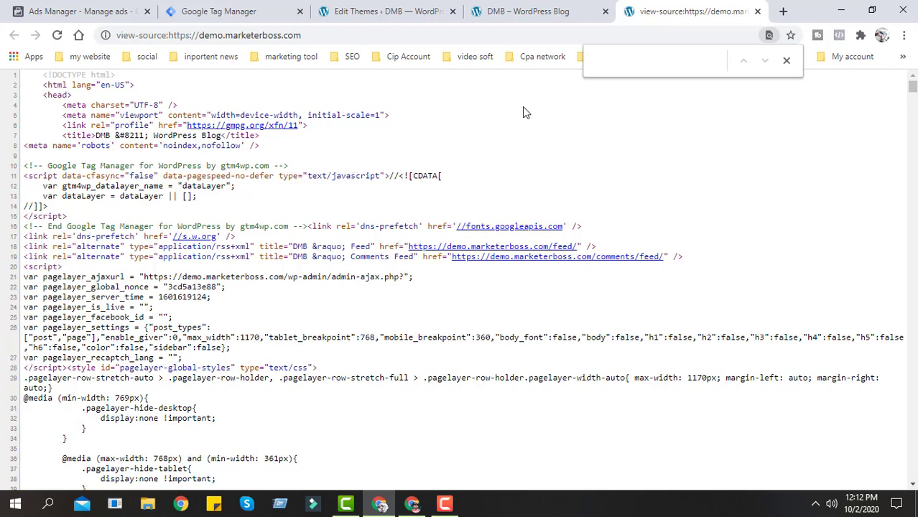
type("g")
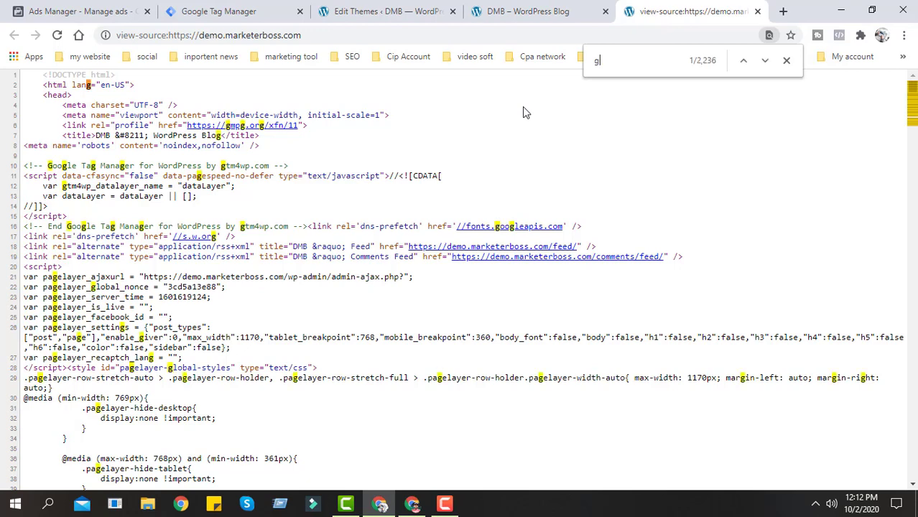
type("oogle")
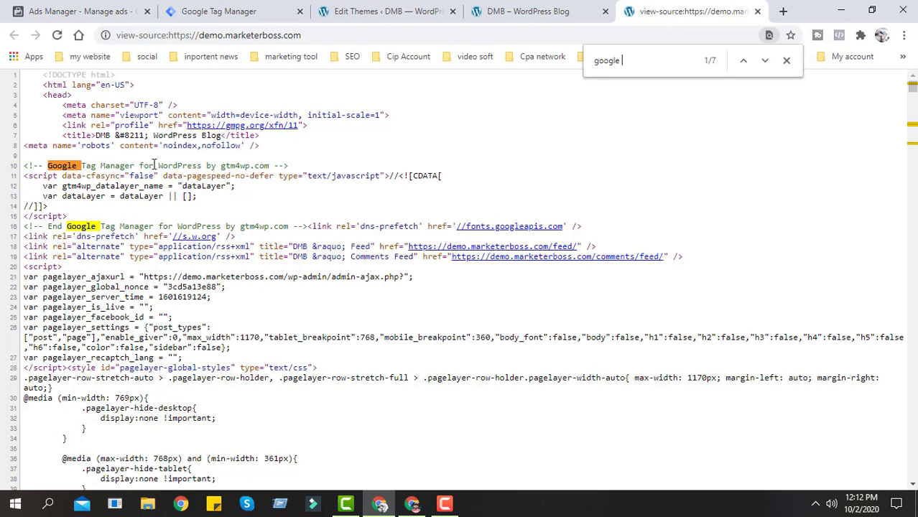
scroll(212, 259, "down", 2)
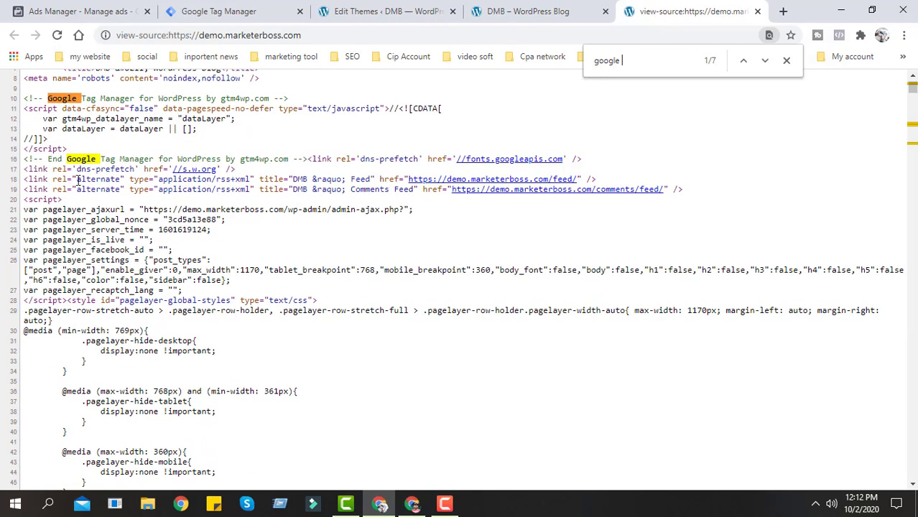
scroll(212, 267, "down", 6)
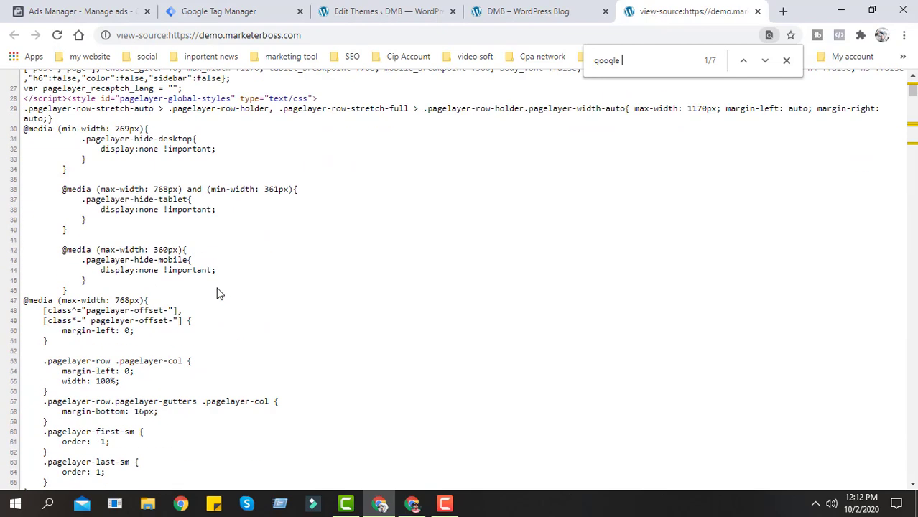
scroll(230, 244, "up", 6)
type("tag ")
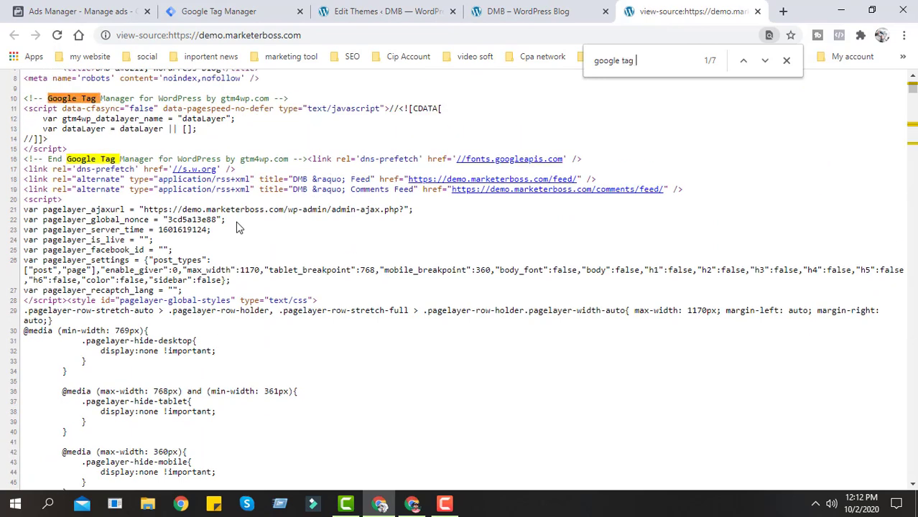
type("manager")
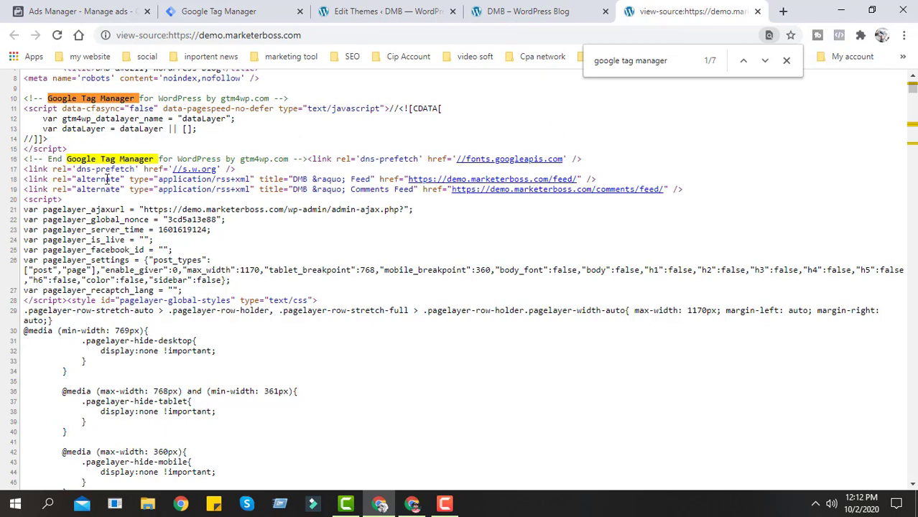
scroll(288, 262, "down", 2)
scroll(287, 263, "up", 3)
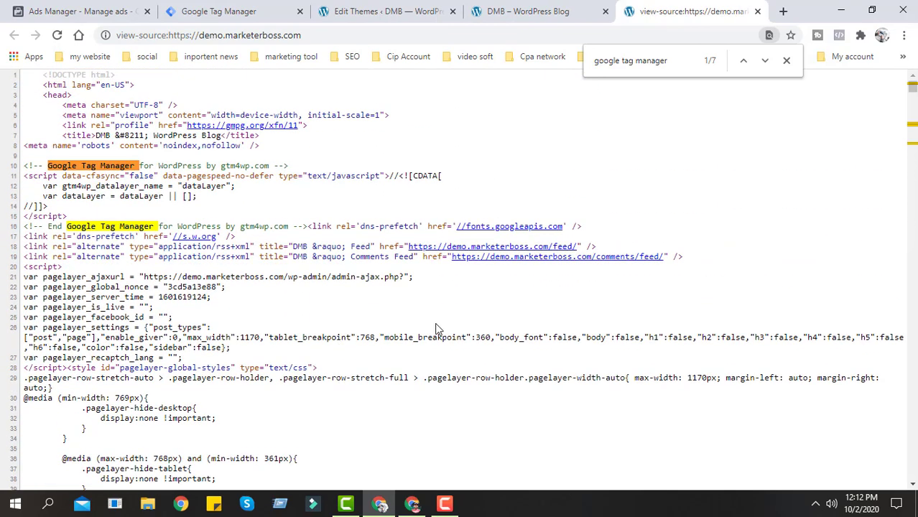
left_click(788, 62)
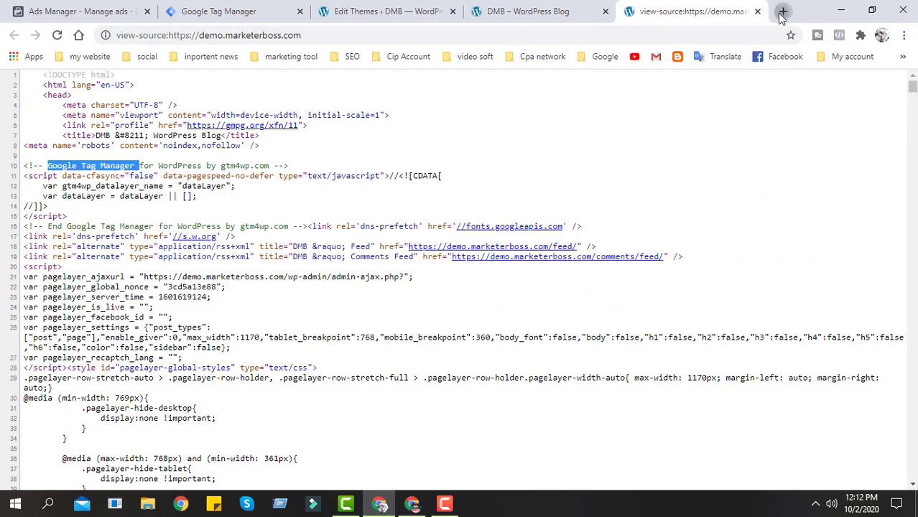
- Close the page source and open the Chrome Web Store in a new browser tab
left_click(783, 10)
left_click(631, 11)
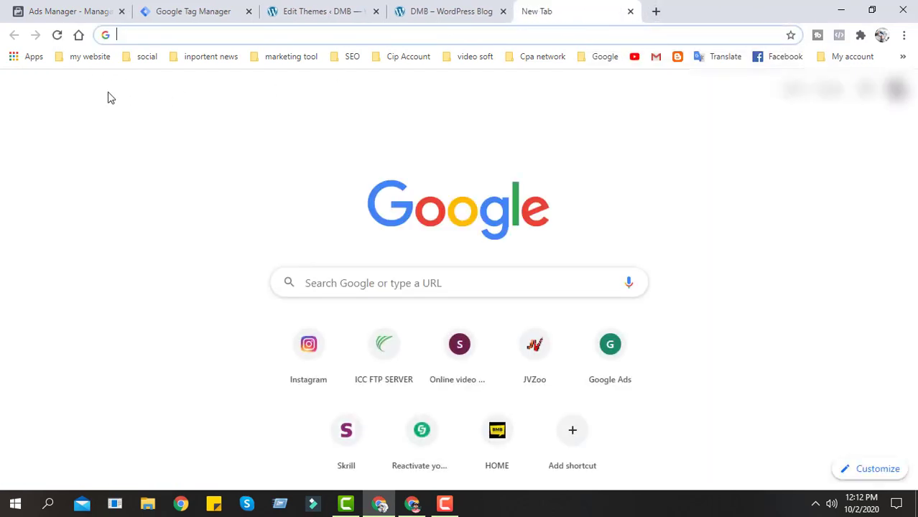
left_click(31, 61)
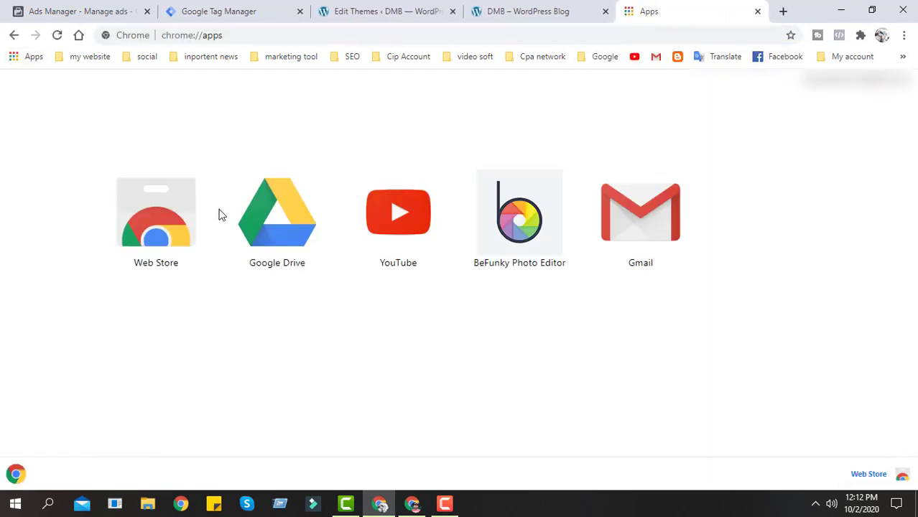
left_click(142, 226)
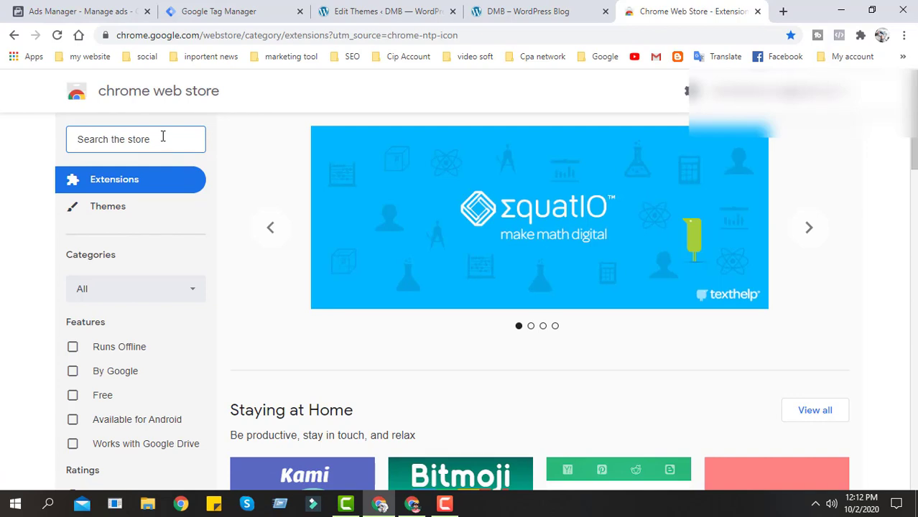
- Search the store for "google tag assistant" and open the Tag Assistant (by Google) extension page
type("google ")
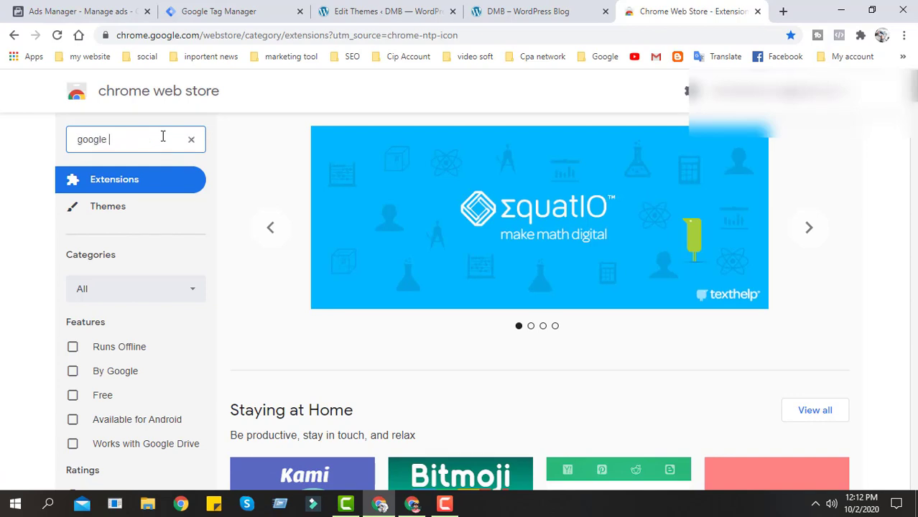
type("tag ")
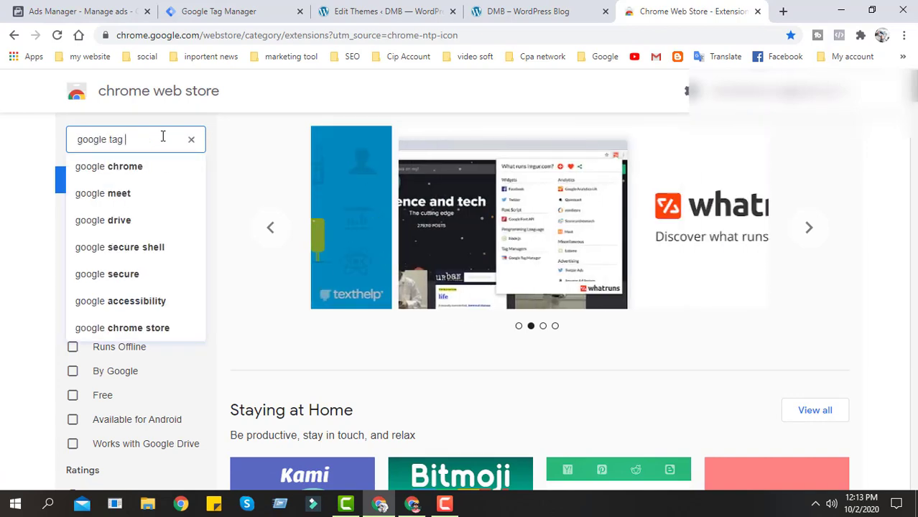
type("m")
key("Return")
key("BackSpace")
type("ass")
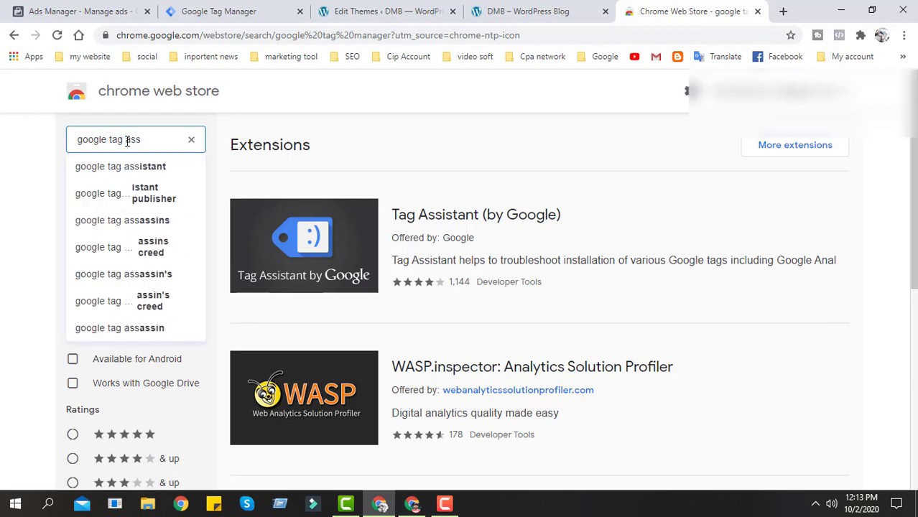
left_click(144, 169)
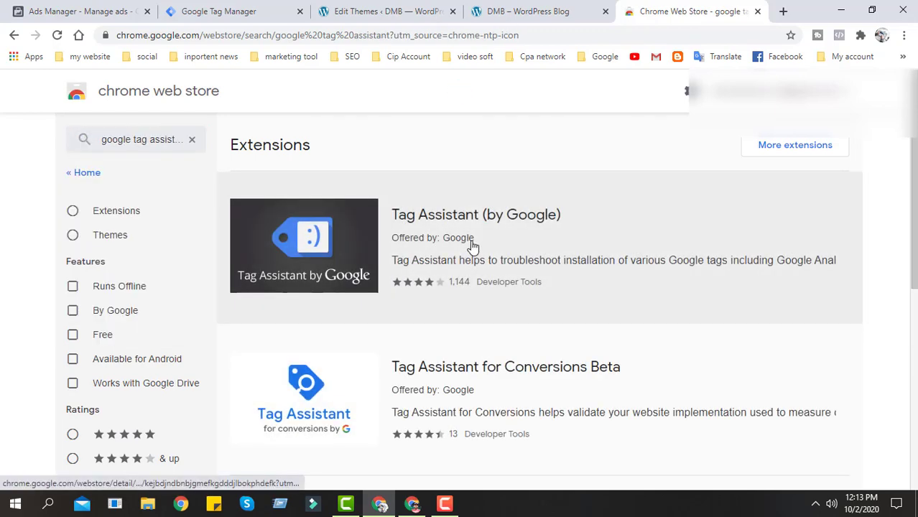
scroll(545, 370, "down", 5)
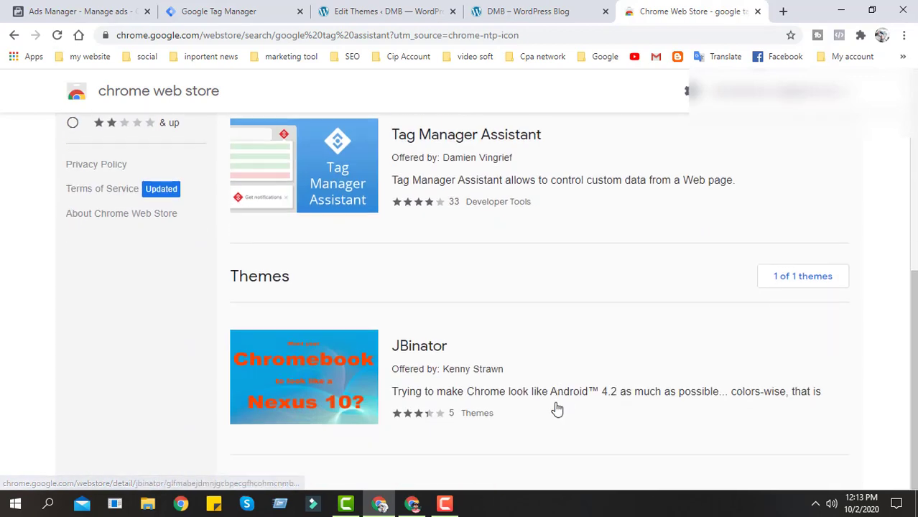
scroll(556, 408, "up", 5)
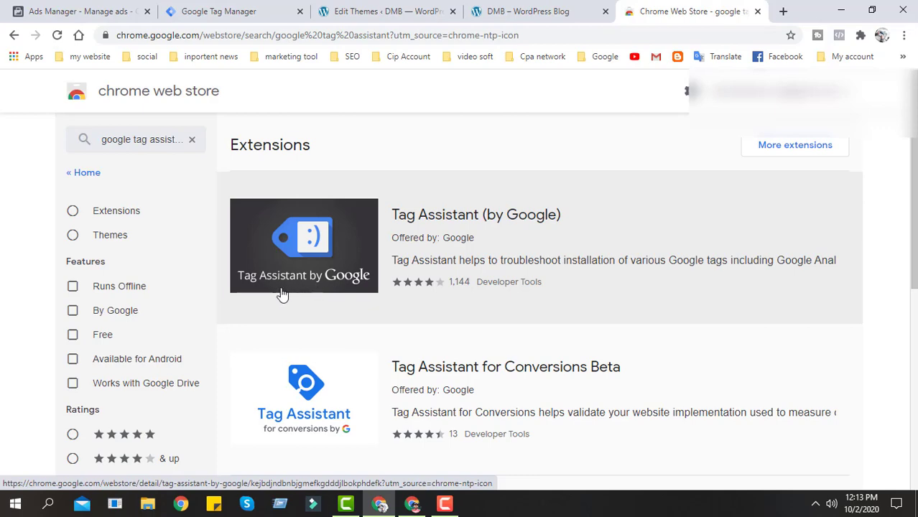
left_click(463, 219)
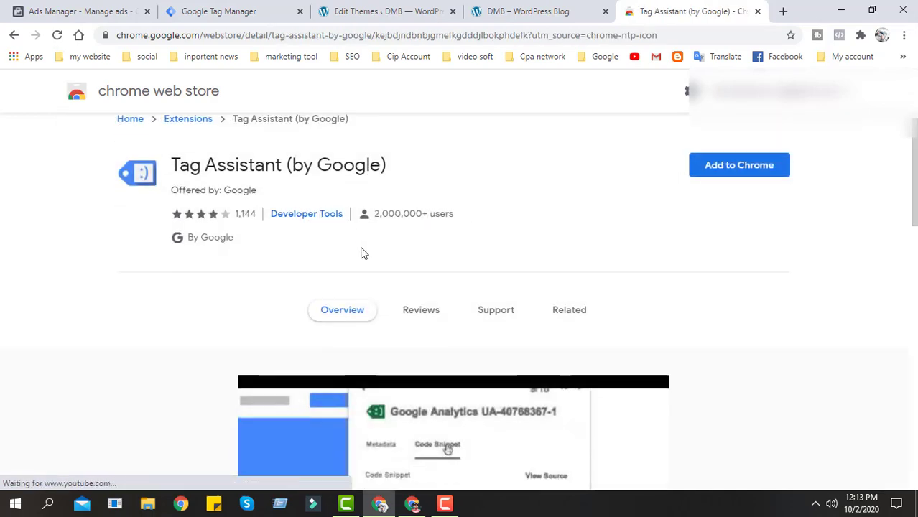
- Add the Tag Assistant (by Google) extension to Chrome and look over its store page while it installs
scroll(605, 326, "down", 4)
scroll(642, 349, "up", 4)
left_click(725, 191)
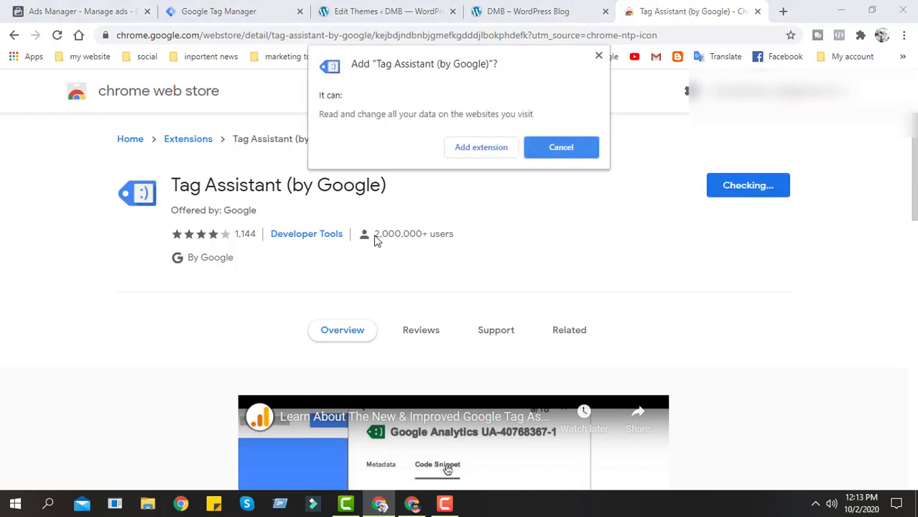
left_click(480, 148)
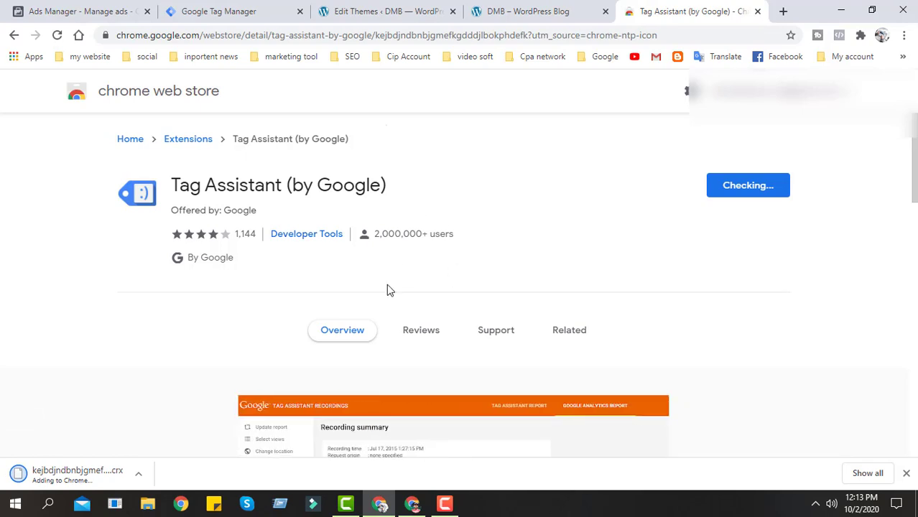
scroll(503, 301, "down", 4)
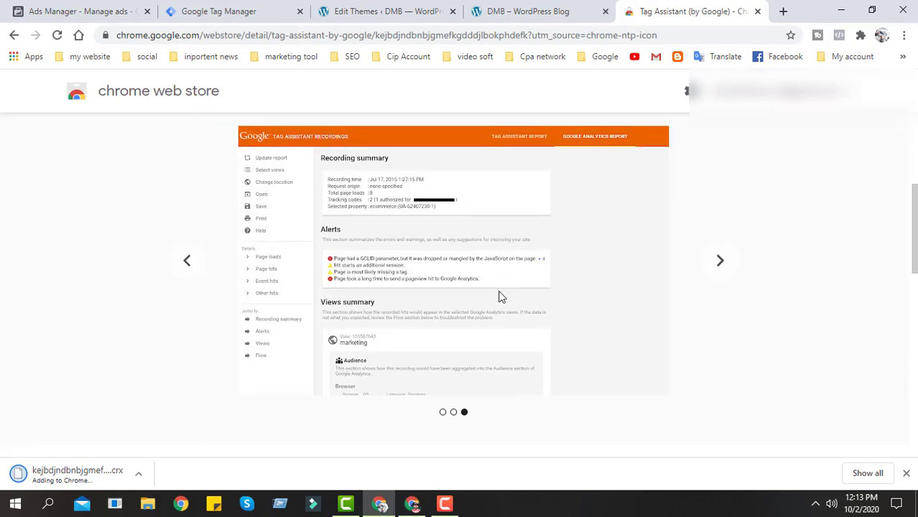
scroll(502, 296, "up", 3)
scroll(471, 269, "down", 2)
scroll(618, 302, "up", 3)
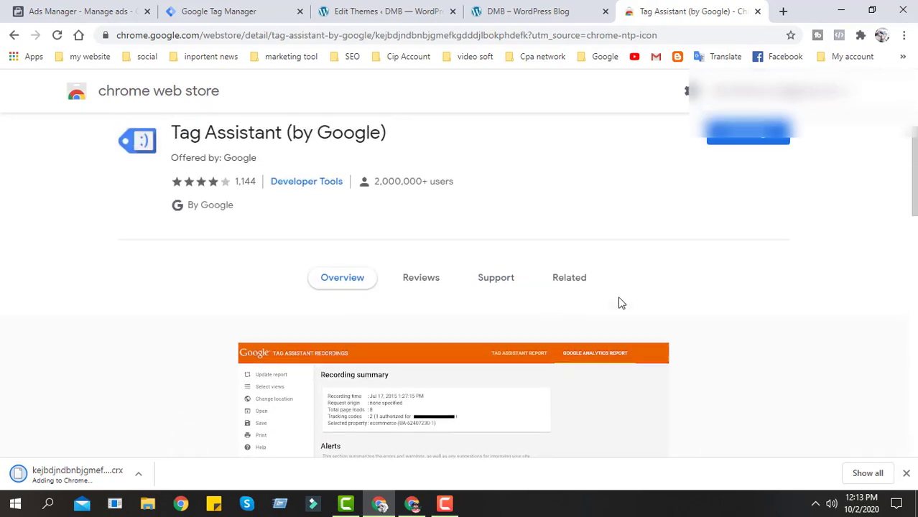
- Return to the demo homepage, reload it and pin the Tag Assistant (by Google) extension to the browser toolbar
left_click(519, 9)
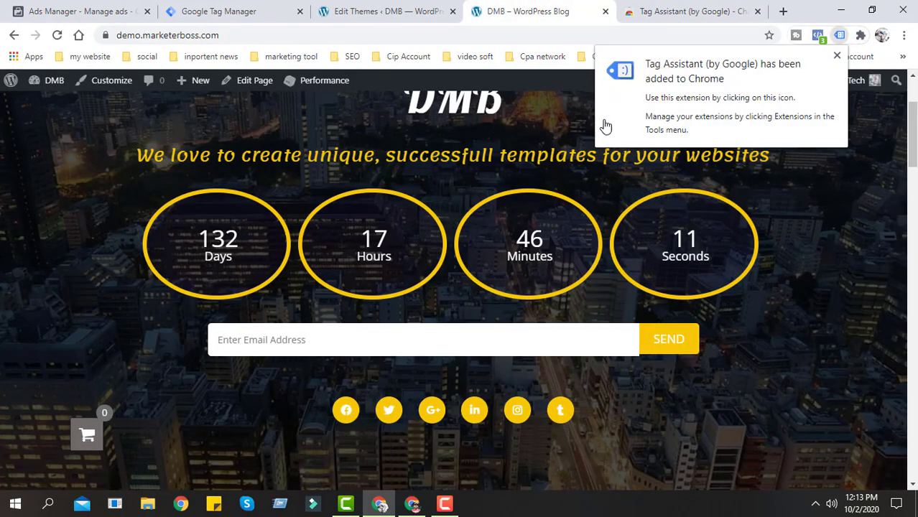
left_click(57, 36)
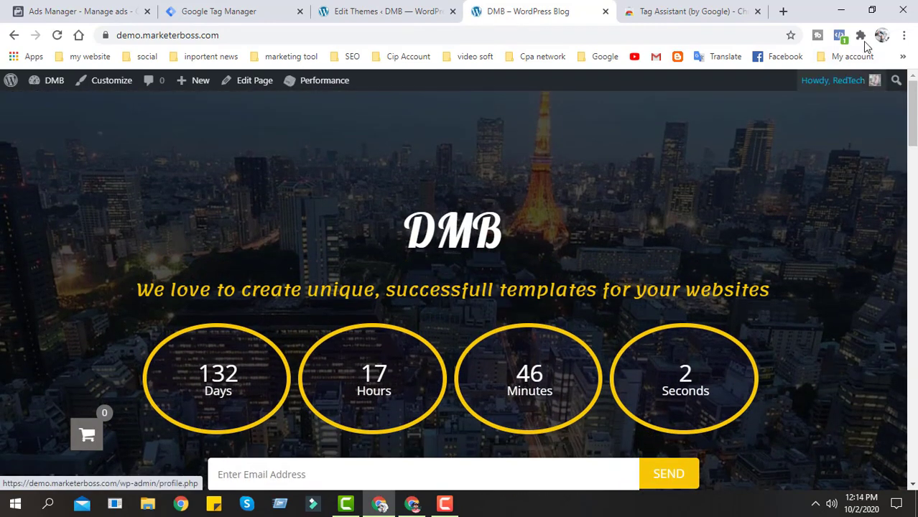
left_click(861, 35)
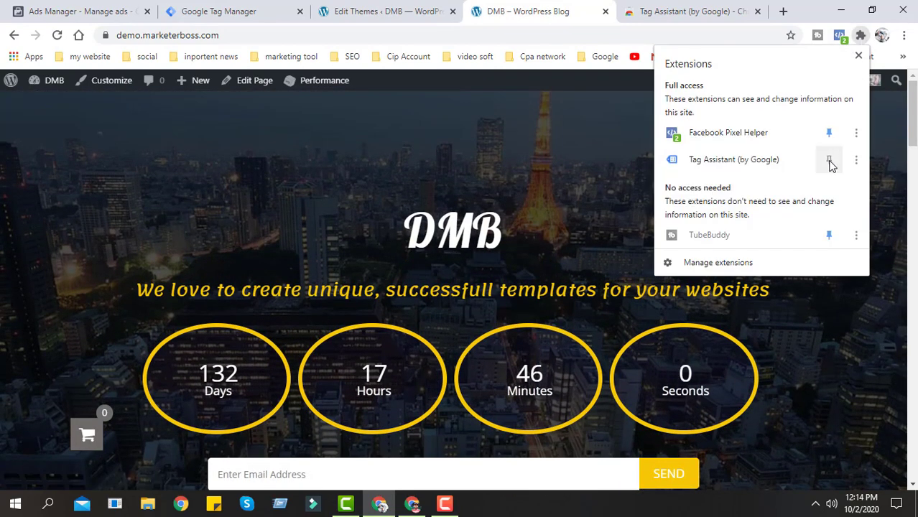
left_click(828, 160)
left_click(860, 36)
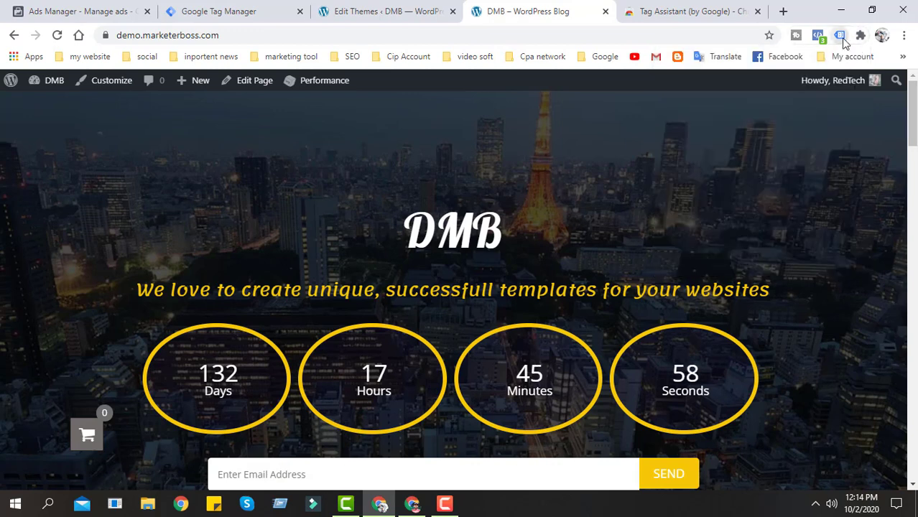
- Accept Tag Assistant's default selection of tags to check and enable it for the demo homepage
left_click(840, 37)
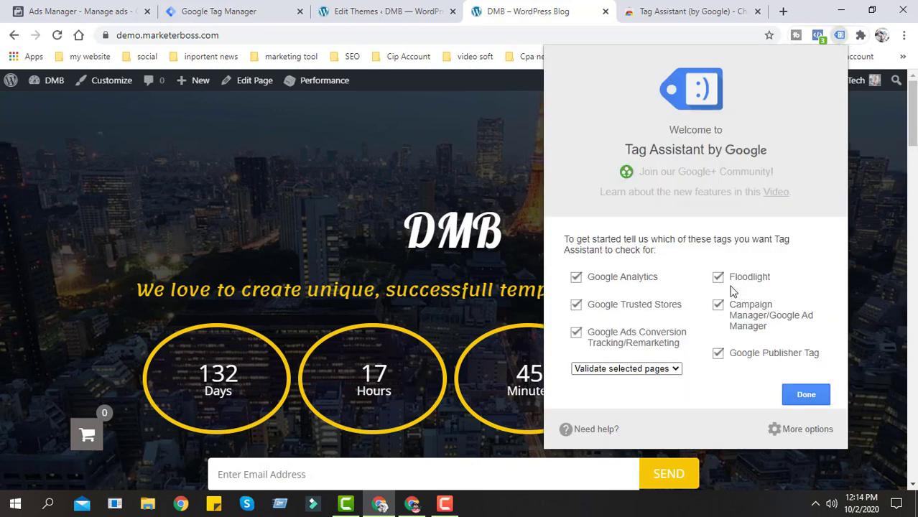
left_click(807, 397)
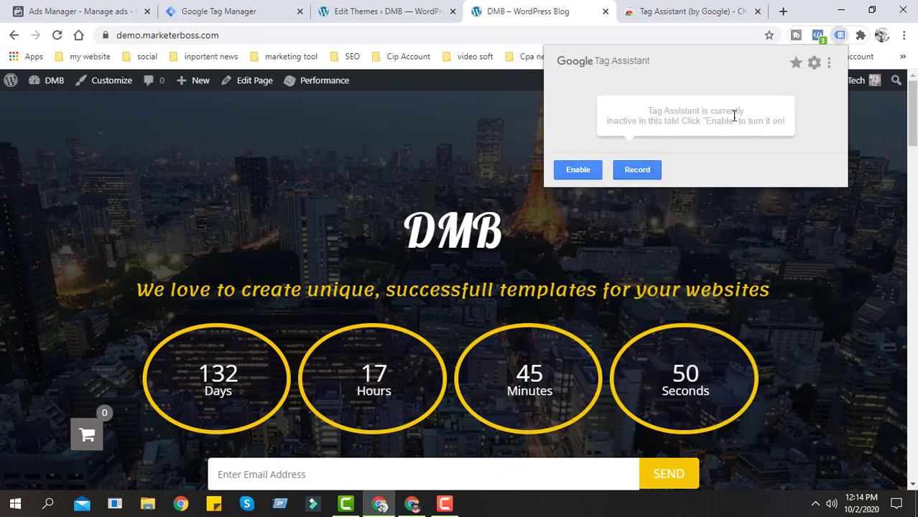
left_click(568, 168)
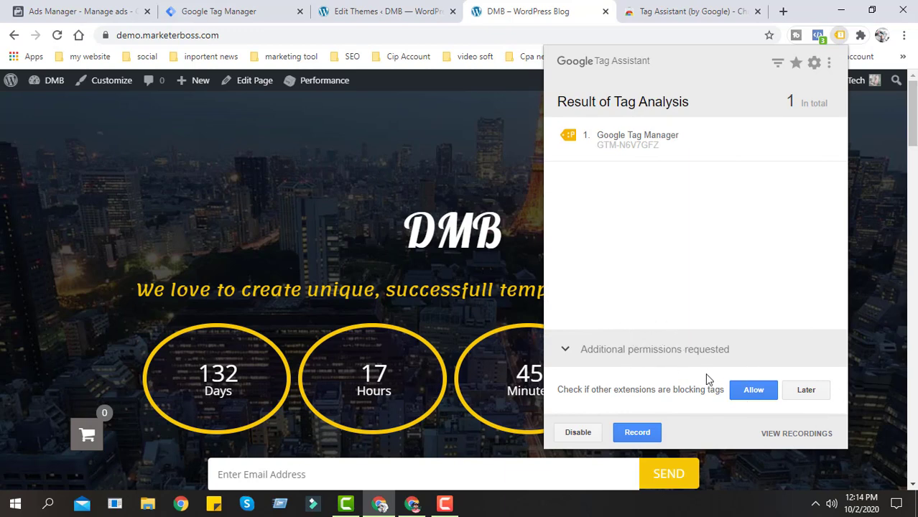
- Reopen Tag Assistant on the demo homepage and examine the tag analysis result for Google Tag Manager
left_click(360, 153)
left_click(840, 36)
left_click_drag(787, 103, 826, 106)
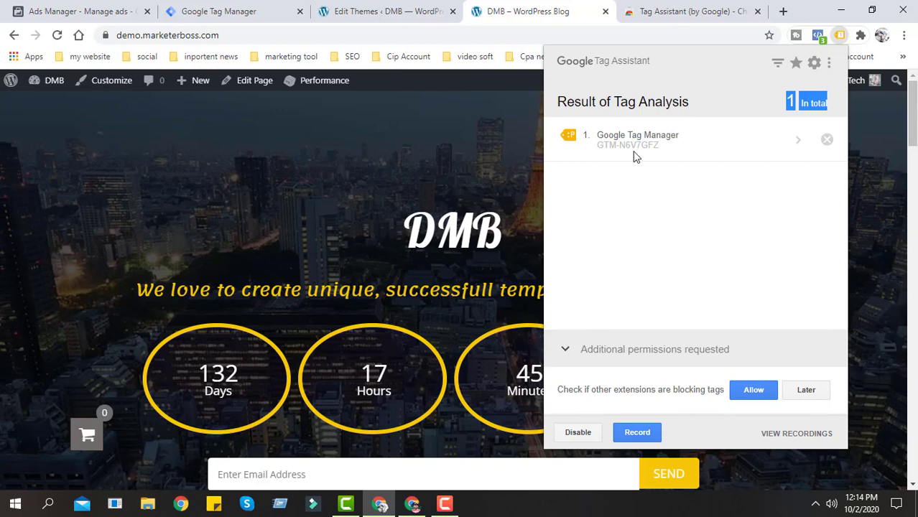
left_click(660, 263)
left_click(443, 142)
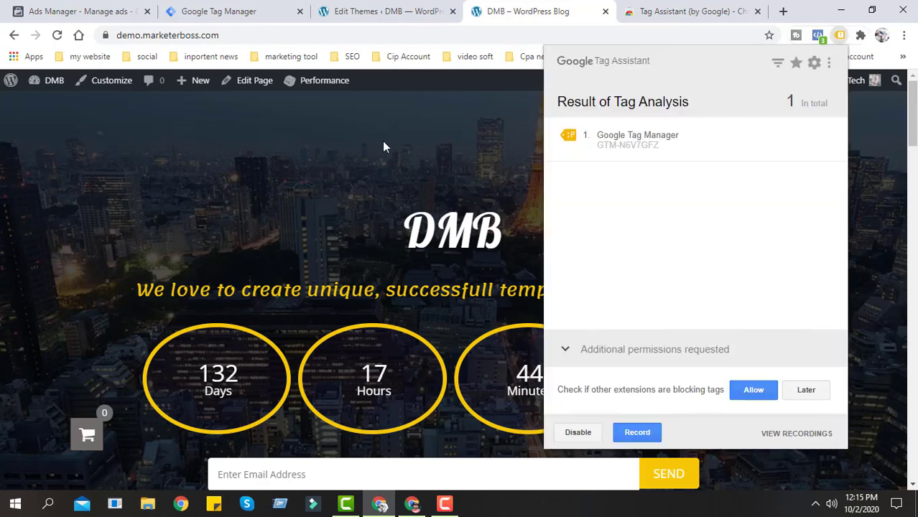